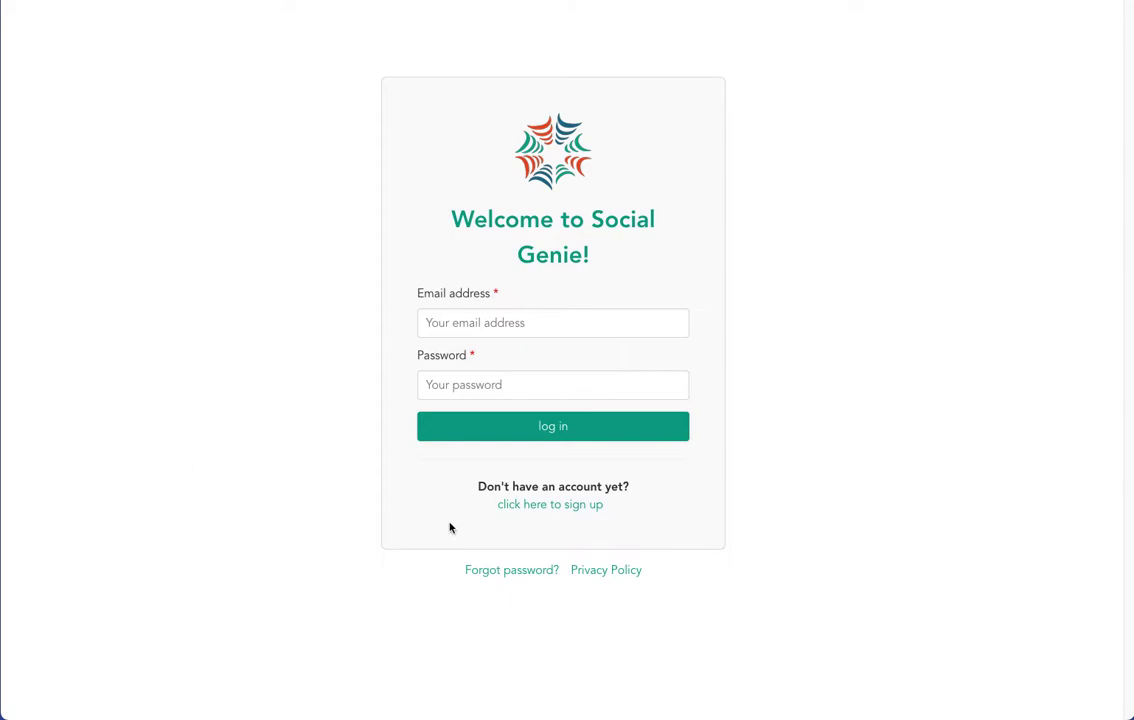
Switch from the log-in form to the sign-up form and scroll through its fields.
{"action": "left_click", "coordinate": [538, 505]}
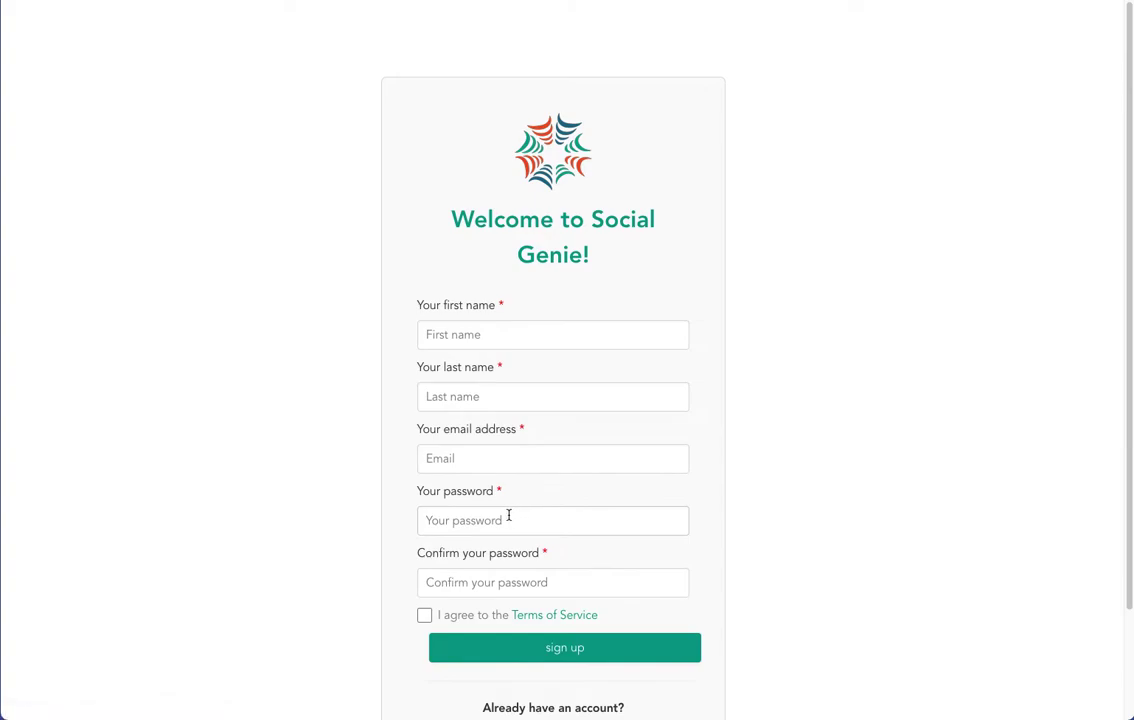
{"action": "scroll", "coordinate": [511, 515], "scroll_direction": "down", "scroll_amount": 3}
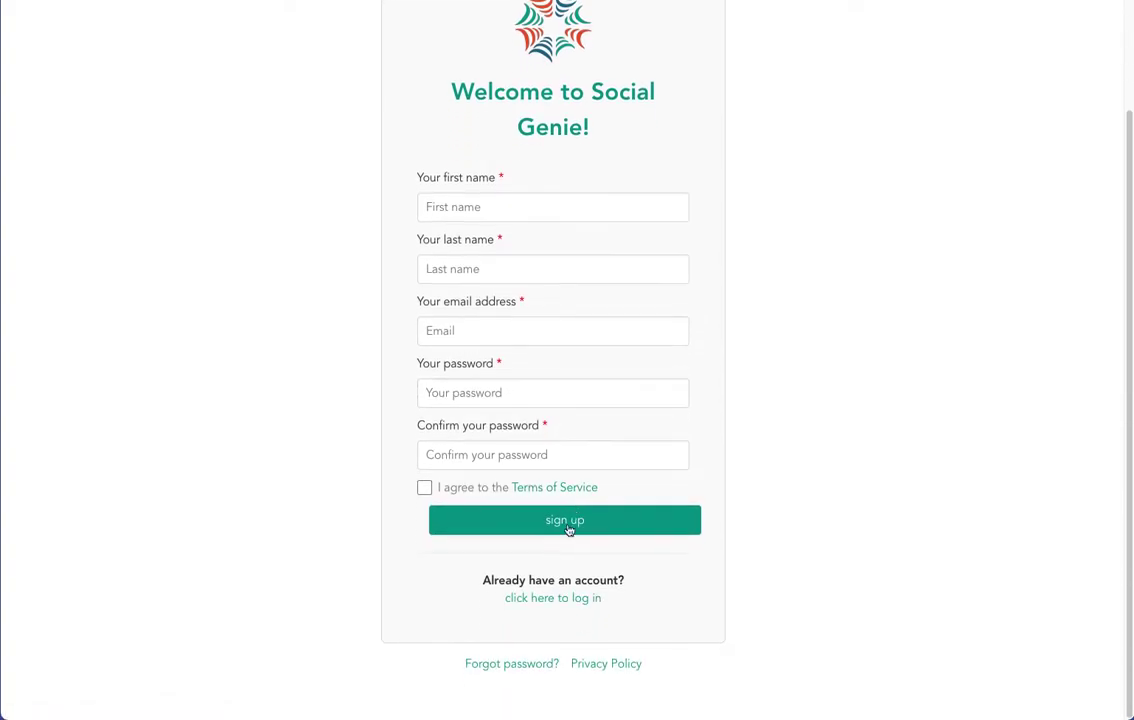
Return to the log-in form and sign in with the account email and password.
{"action": "left_click", "coordinate": [583, 599]}
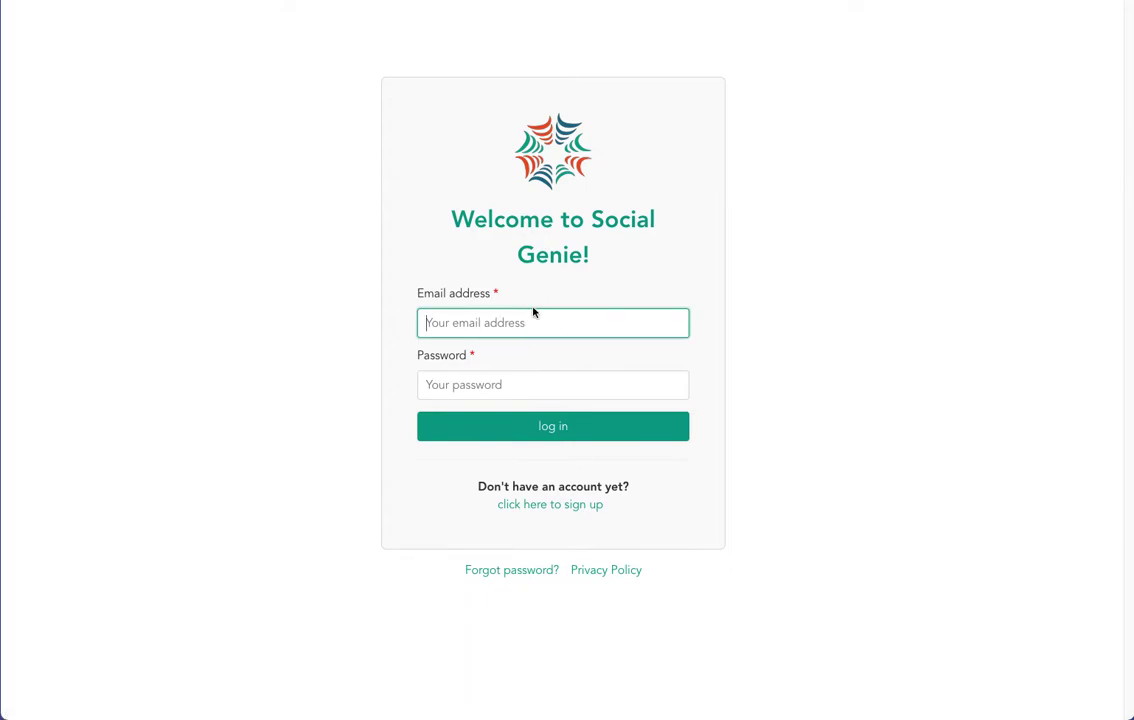
{"action": "key", "text": "Tab"}
{"action": "type", "text": "•••••••••••"}
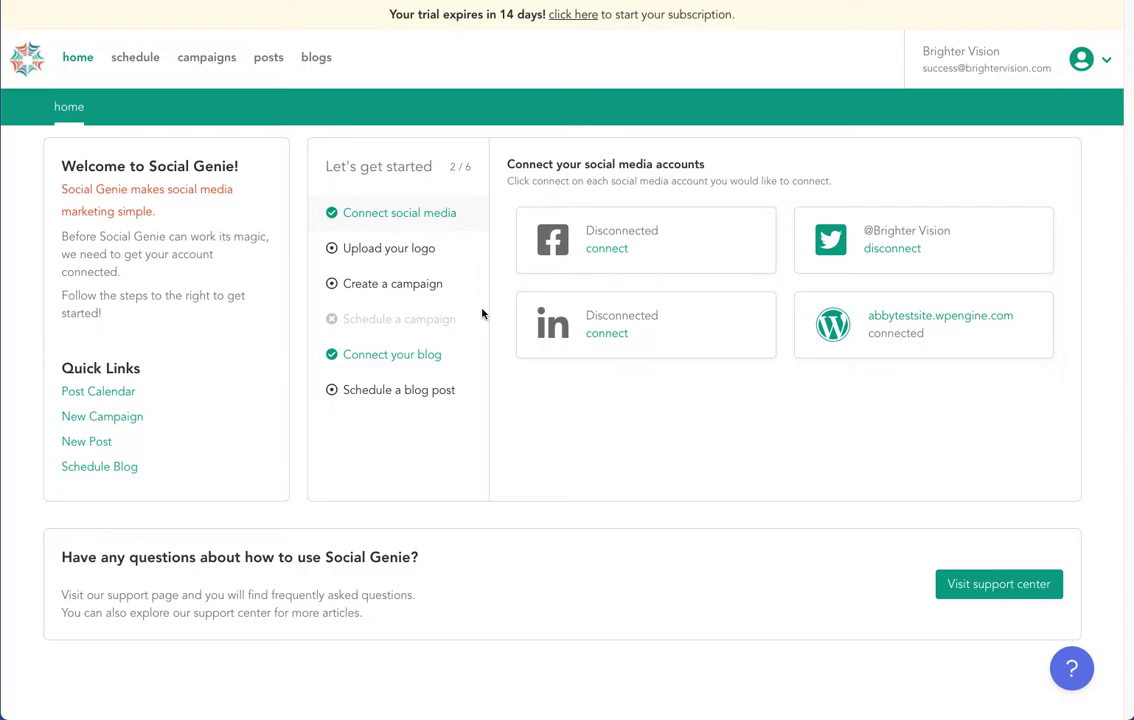
Connect Facebook through the existing login, choosing the Social Genie Demo page.
{"action": "left_click", "coordinate": [603, 247]}
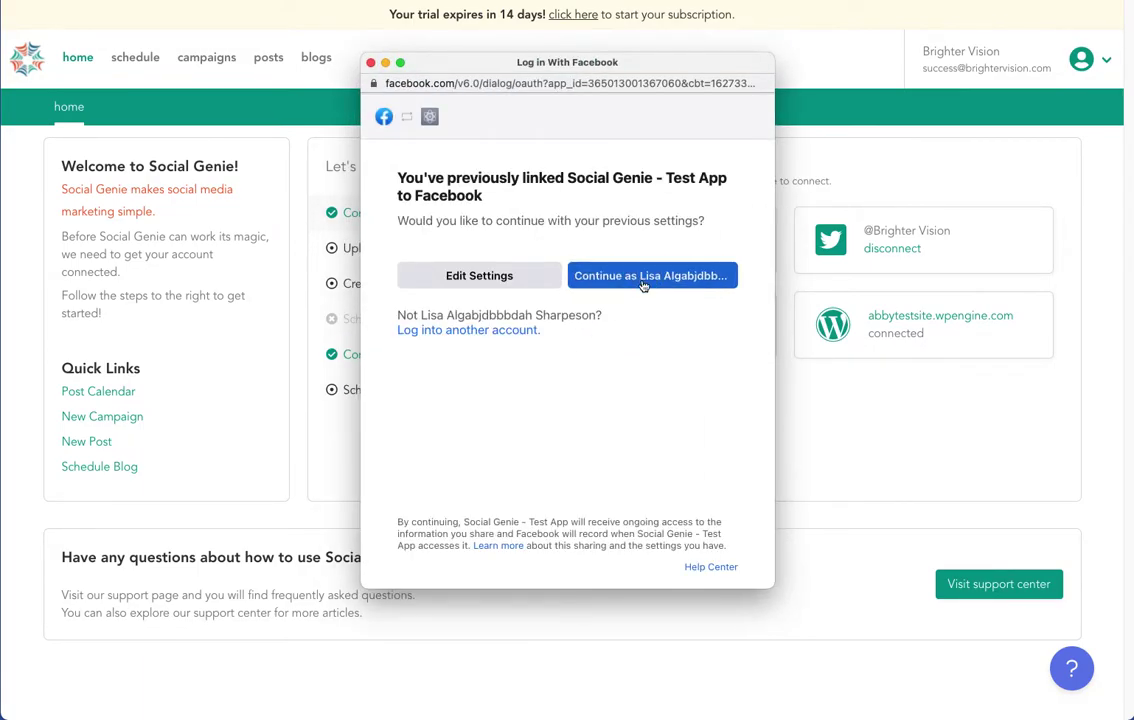
{"action": "left_click", "coordinate": [645, 279]}
{"action": "left_click", "coordinate": [347, 354]}
{"action": "left_click", "coordinate": [745, 409]}
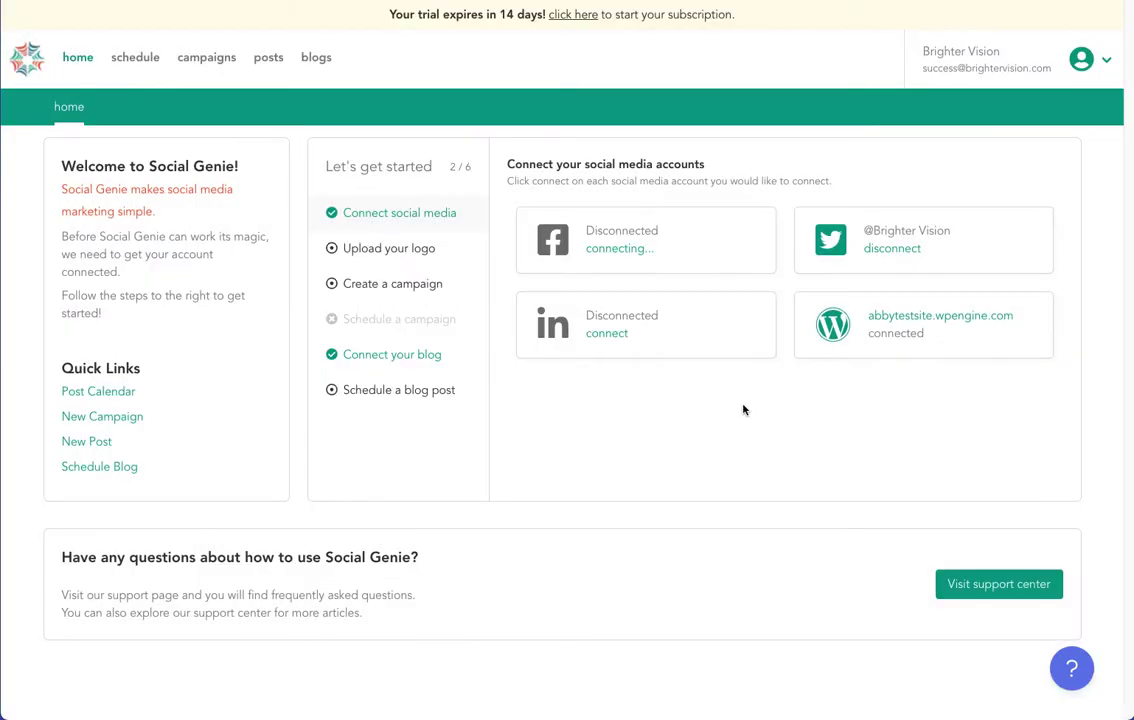
Connect the LinkedIn account by signing in with its password.
{"action": "left_click", "coordinate": [618, 335]}
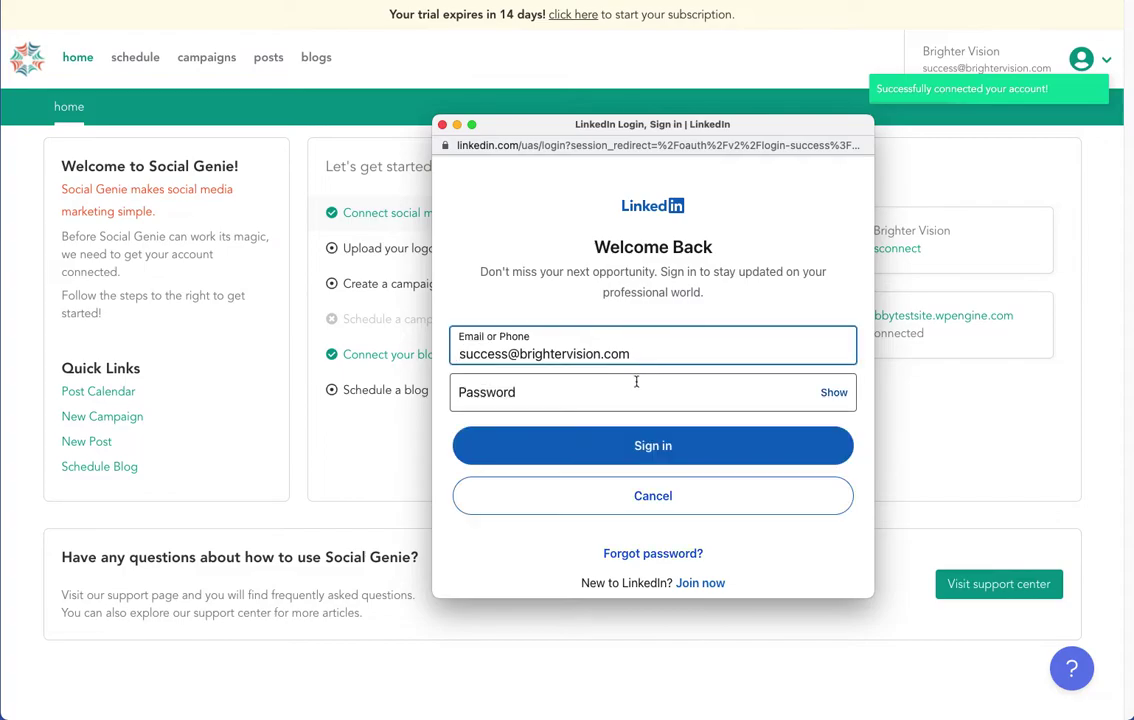
{"action": "left_click", "coordinate": [636, 384]}
{"action": "type", "text": "•••••••••••"}
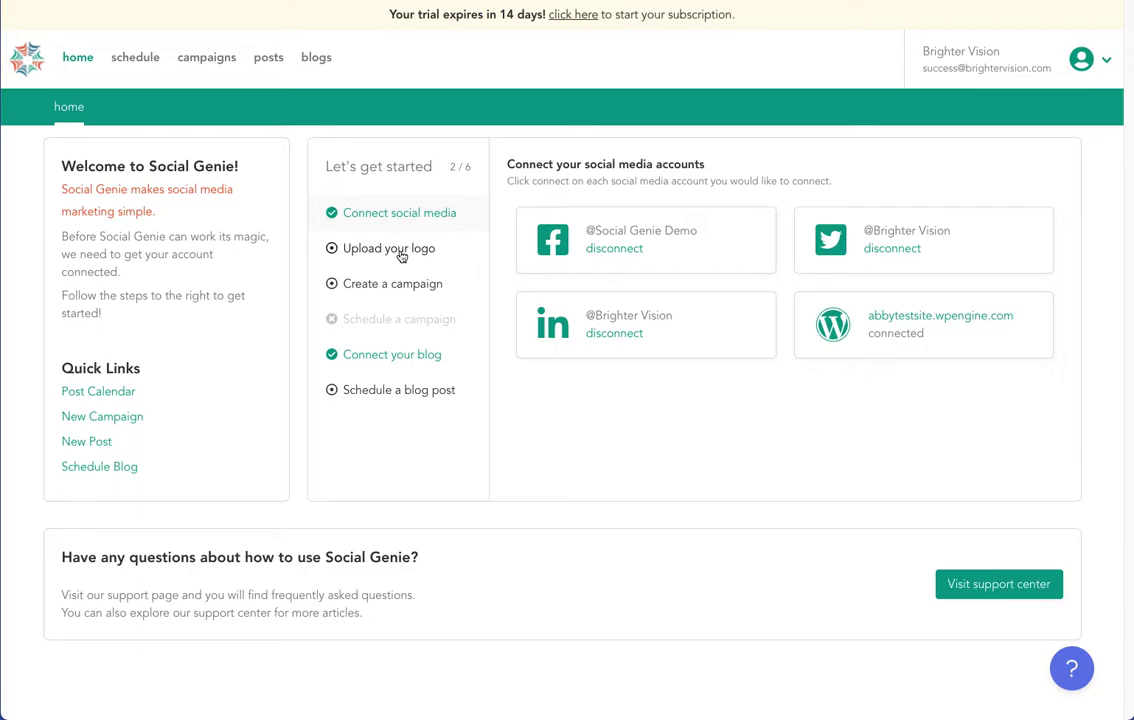
Upload bv-logo-official.png from the computer as the company logo.
{"action": "left_click", "coordinate": [401, 256]}
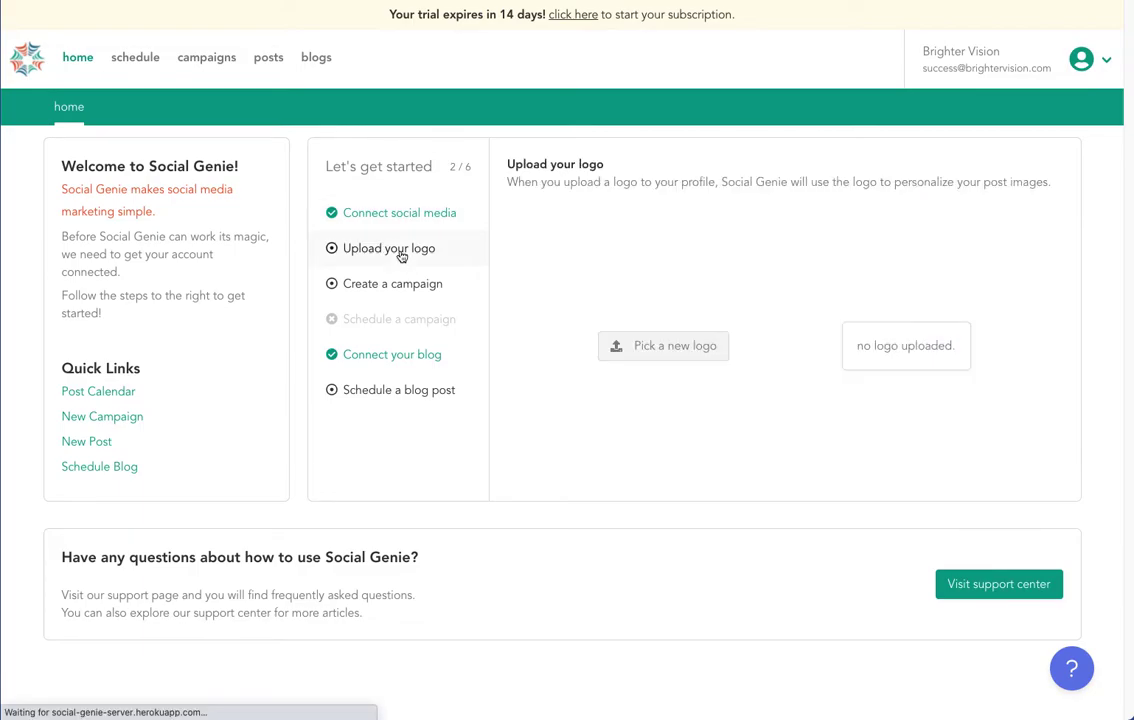
{"action": "left_click", "coordinate": [650, 345]}
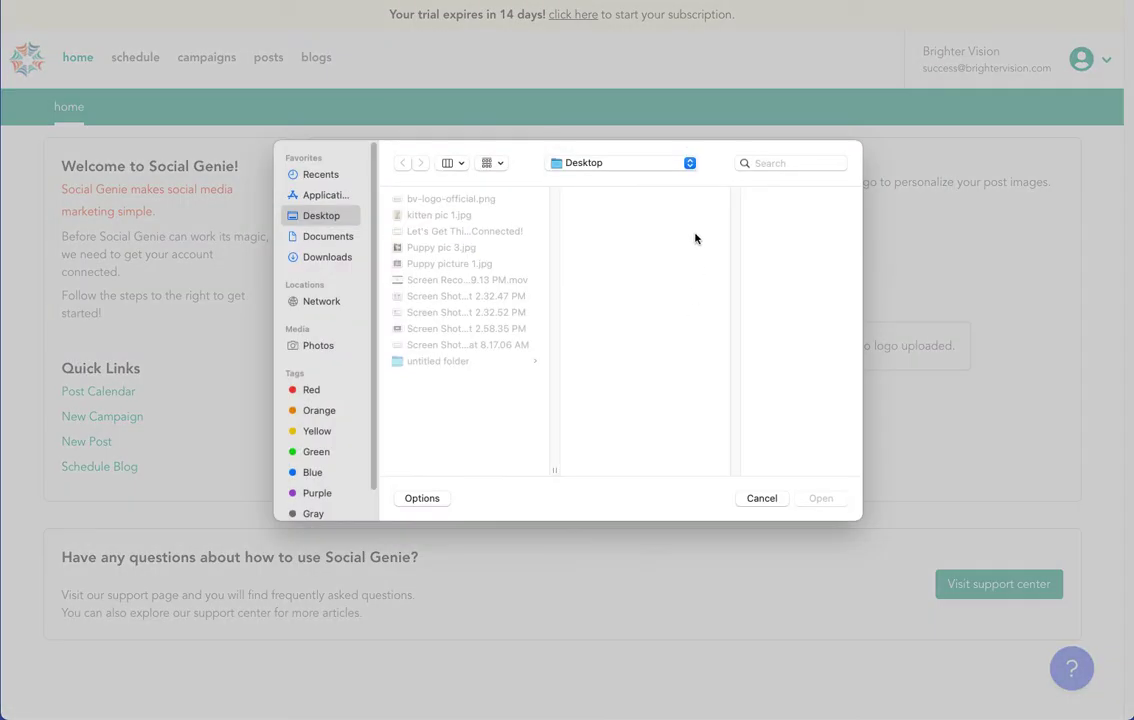
{"action": "left_click", "coordinate": [486, 198]}
{"action": "left_click", "coordinate": [821, 499]}
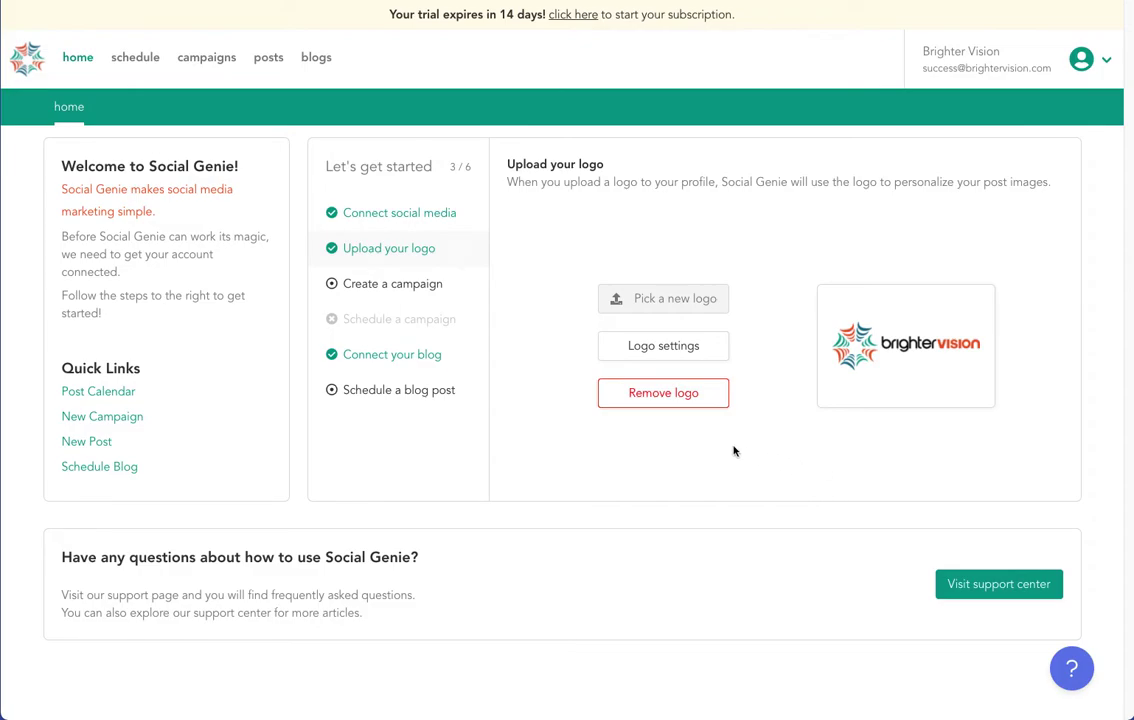
Set the logo size to Large and its position to Top right, and save.
{"action": "left_click", "coordinate": [674, 350]}
{"action": "left_click", "coordinate": [643, 551]}
{"action": "left_click", "coordinate": [640, 572]}
{"action": "left_click", "coordinate": [466, 559]}
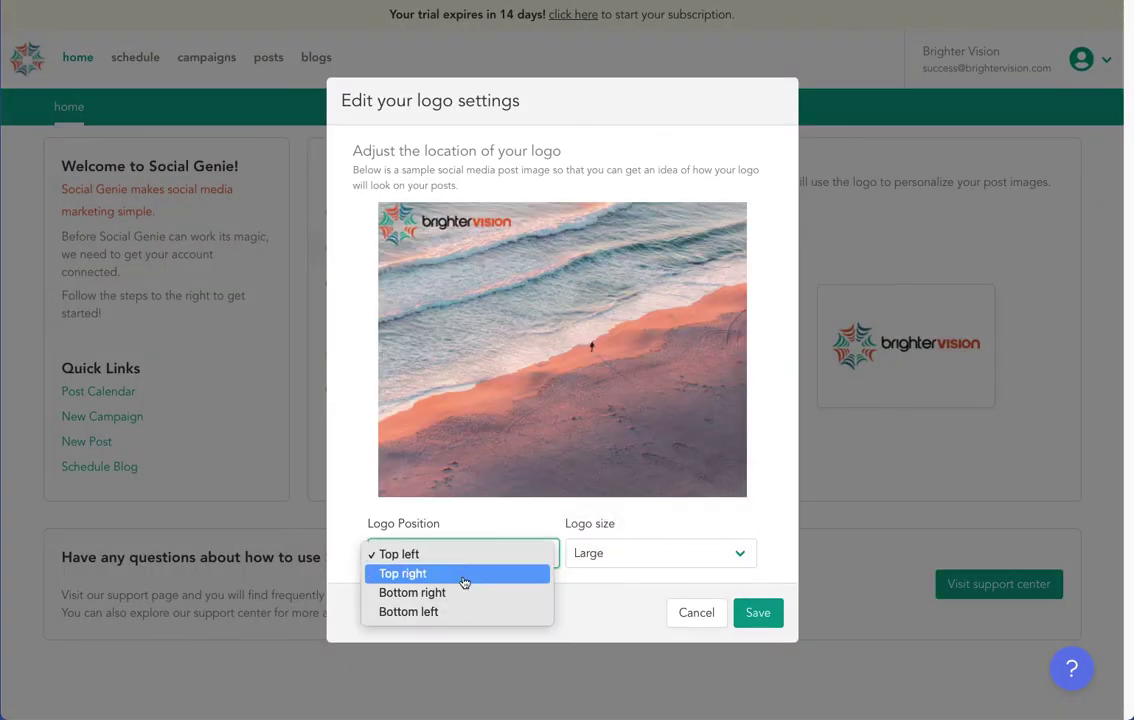
{"action": "left_click", "coordinate": [463, 574]}
{"action": "left_click", "coordinate": [757, 613]}
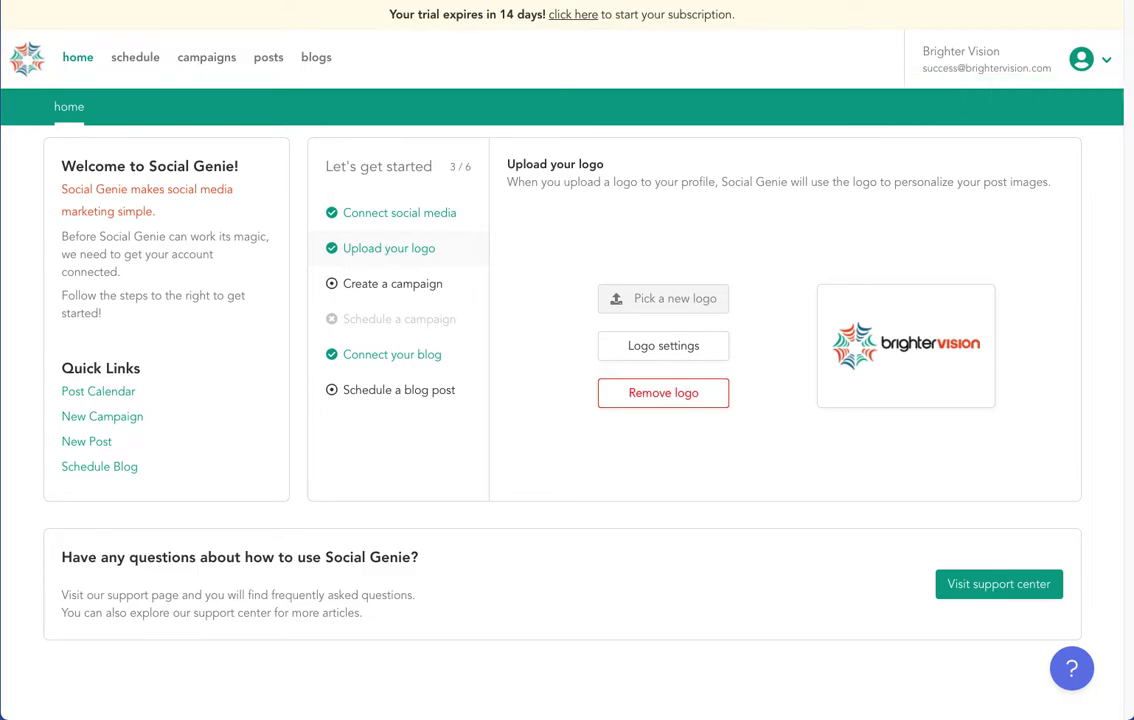
{"action": "left_click", "coordinate": [1083, 59]}
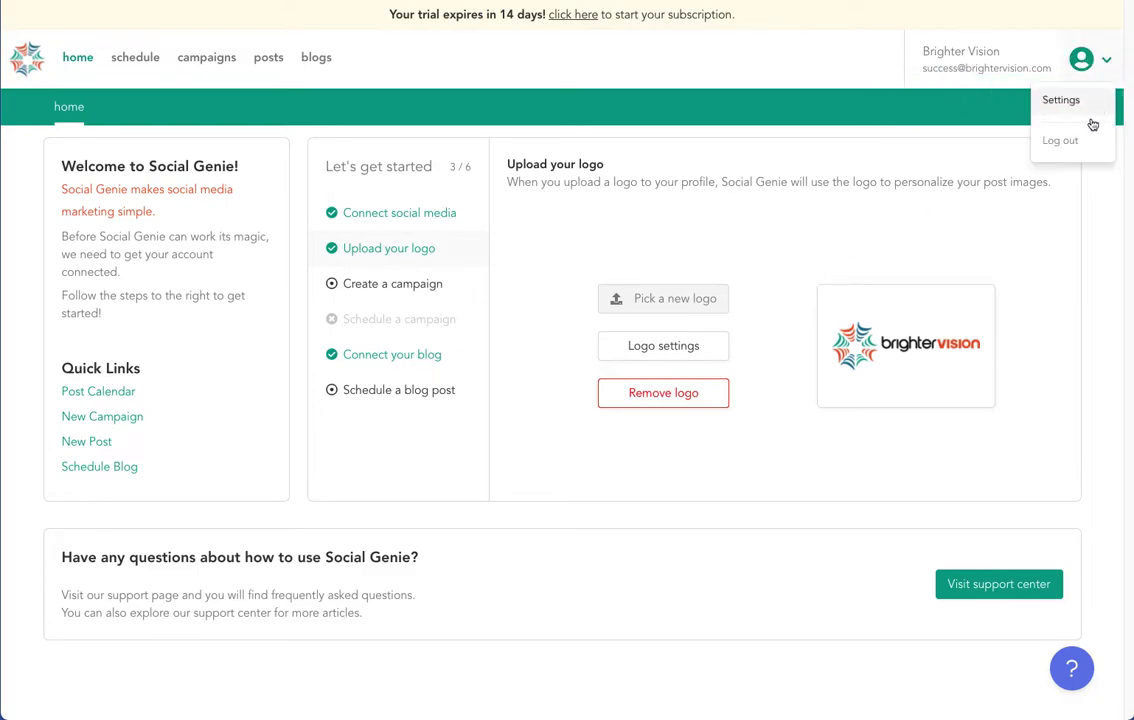
{"action": "left_click", "coordinate": [1061, 100]}
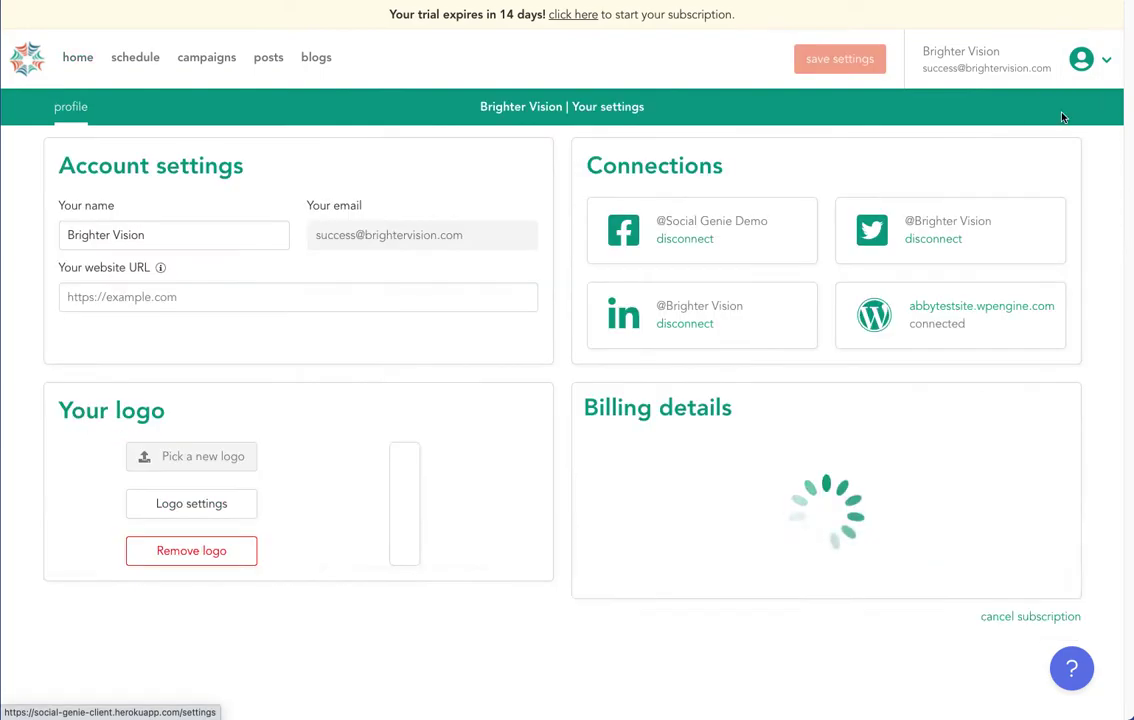
{"action": "left_click", "coordinate": [241, 307]}
{"action": "type", "text": "www"}
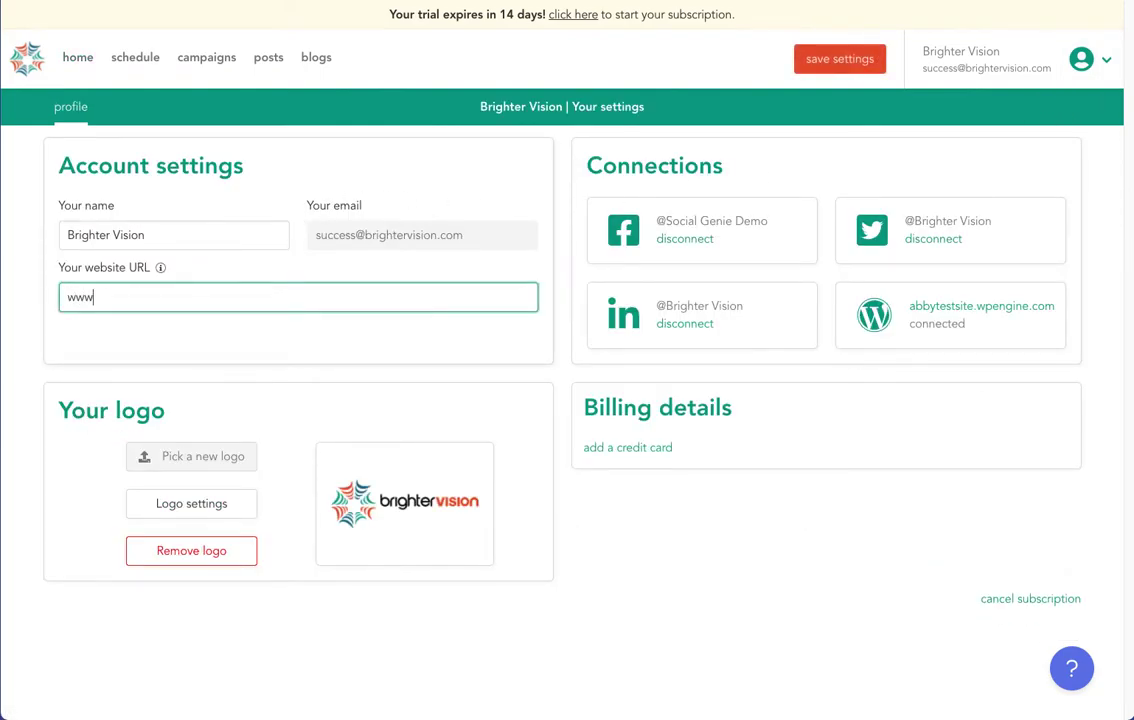
{"action": "type", "text": ".brightervision.com"}
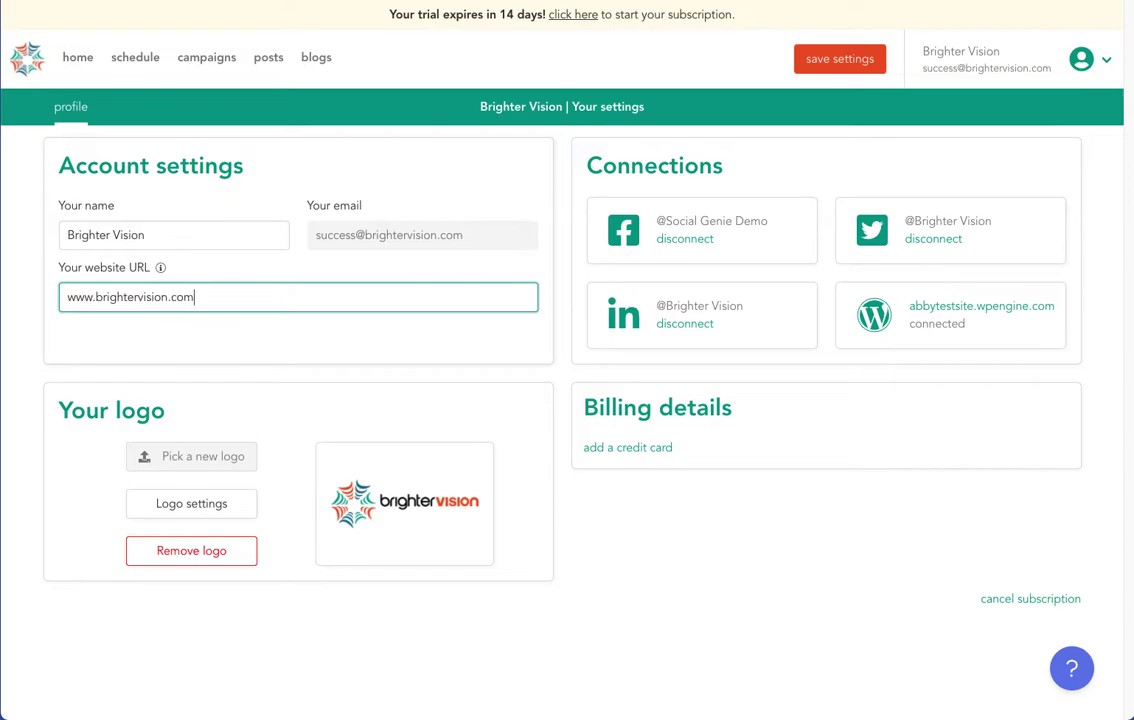
{"action": "left_click", "coordinate": [864, 60]}
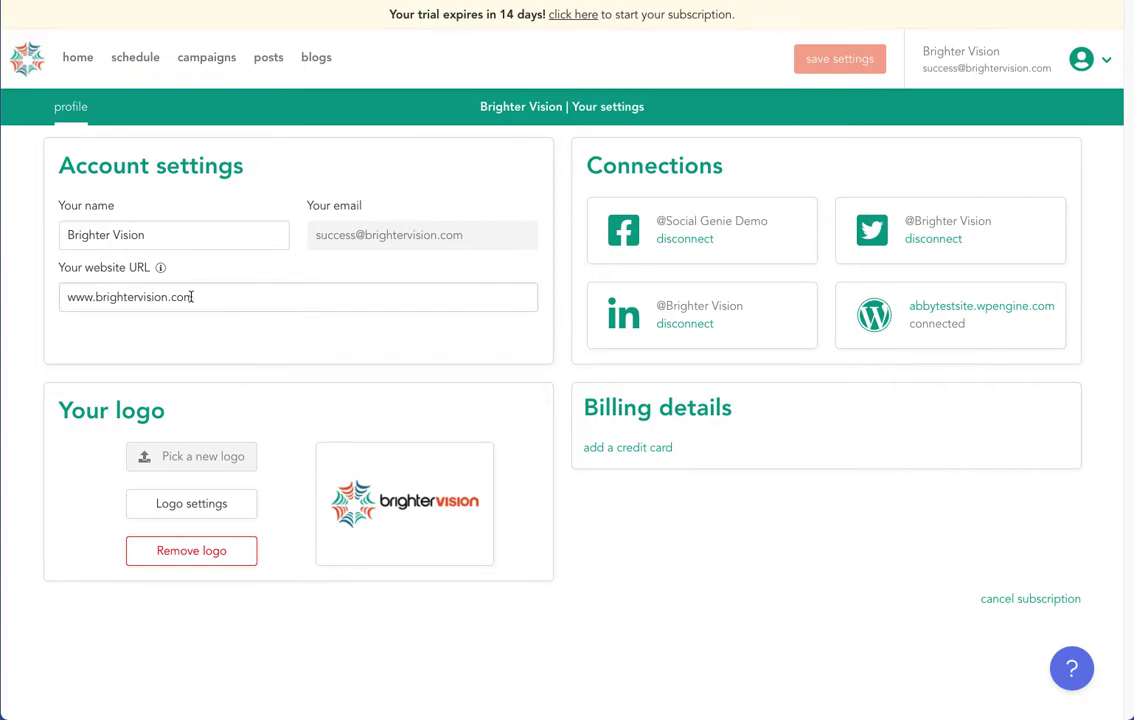
{"action": "left_click", "coordinate": [64, 58]}
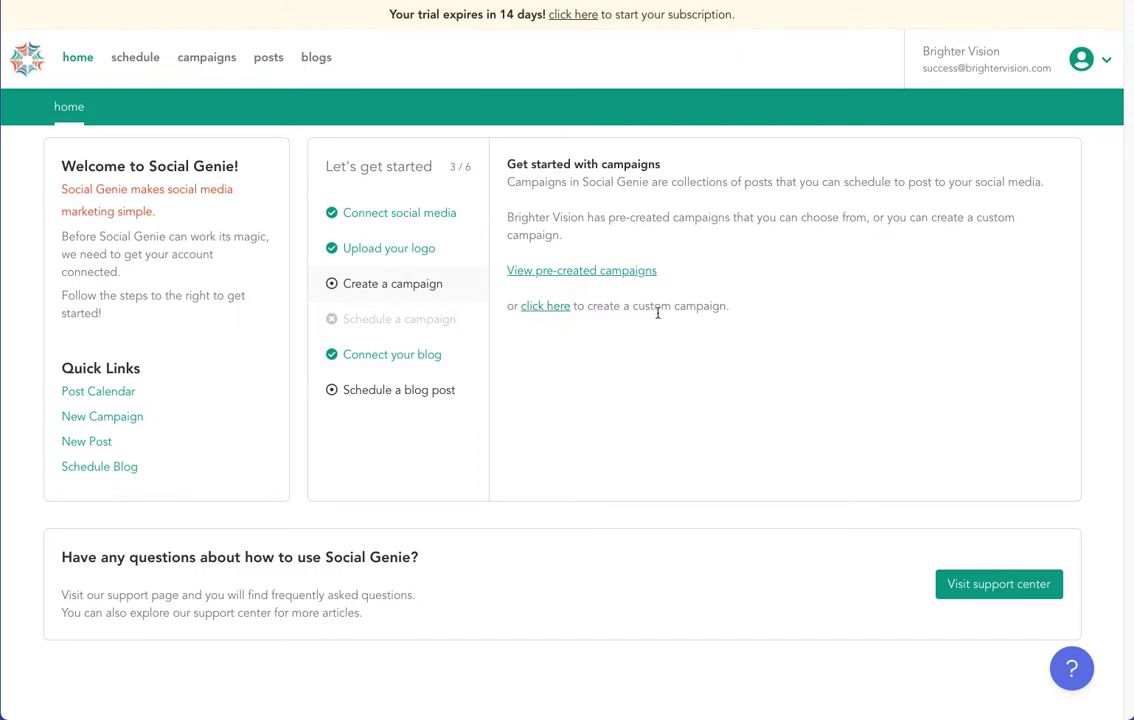
Preview the pre-made Depression campaign's posts, then add it to my campaigns.
{"action": "left_click", "coordinate": [591, 272]}
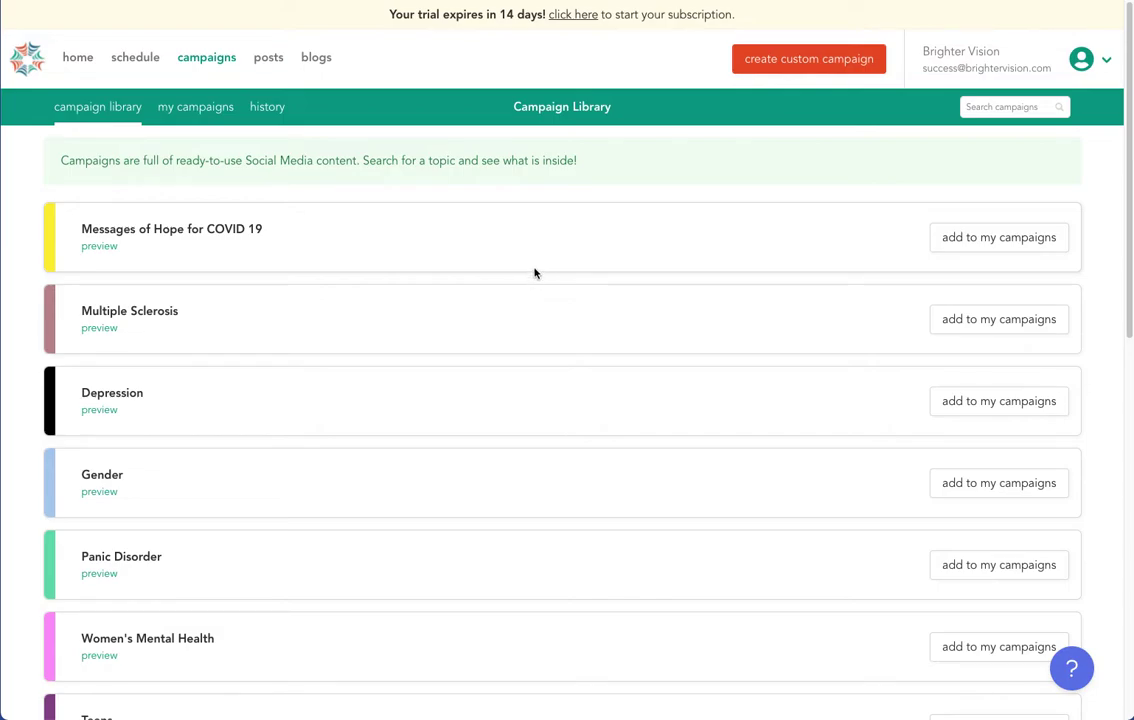
{"action": "scroll", "coordinate": [490, 275], "scroll_direction": "down", "scroll_amount": 2}
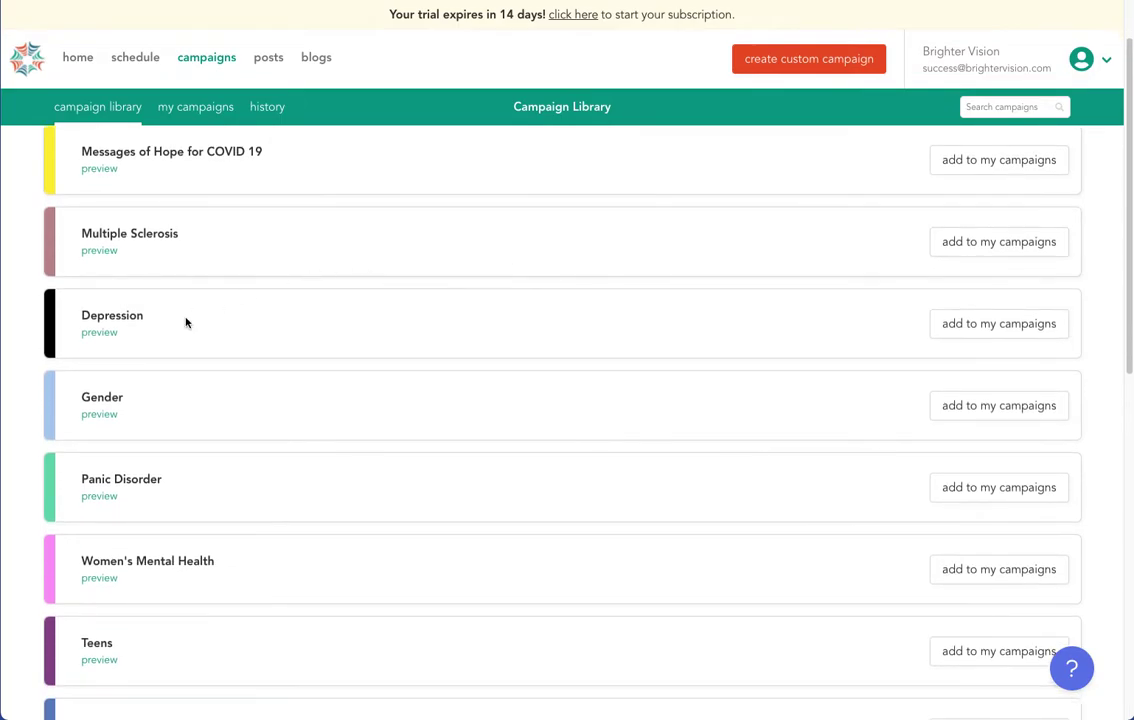
{"action": "left_click", "coordinate": [84, 333]}
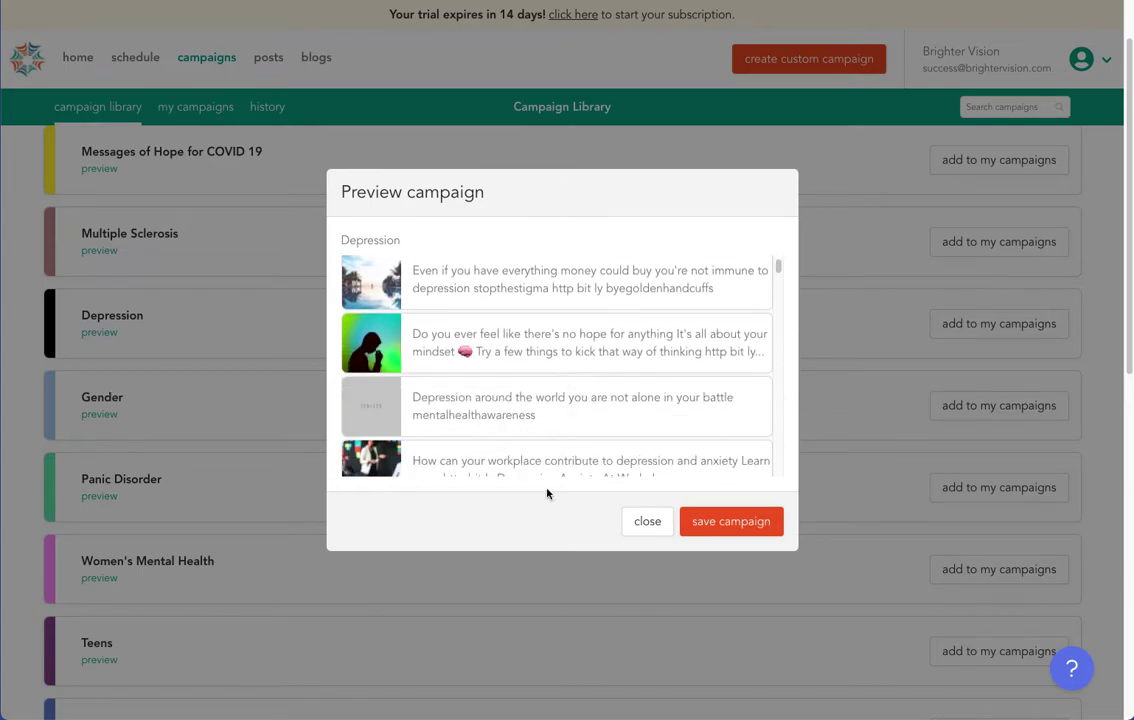
{"action": "left_click", "coordinate": [647, 521]}
{"action": "left_click", "coordinate": [1016, 324]}
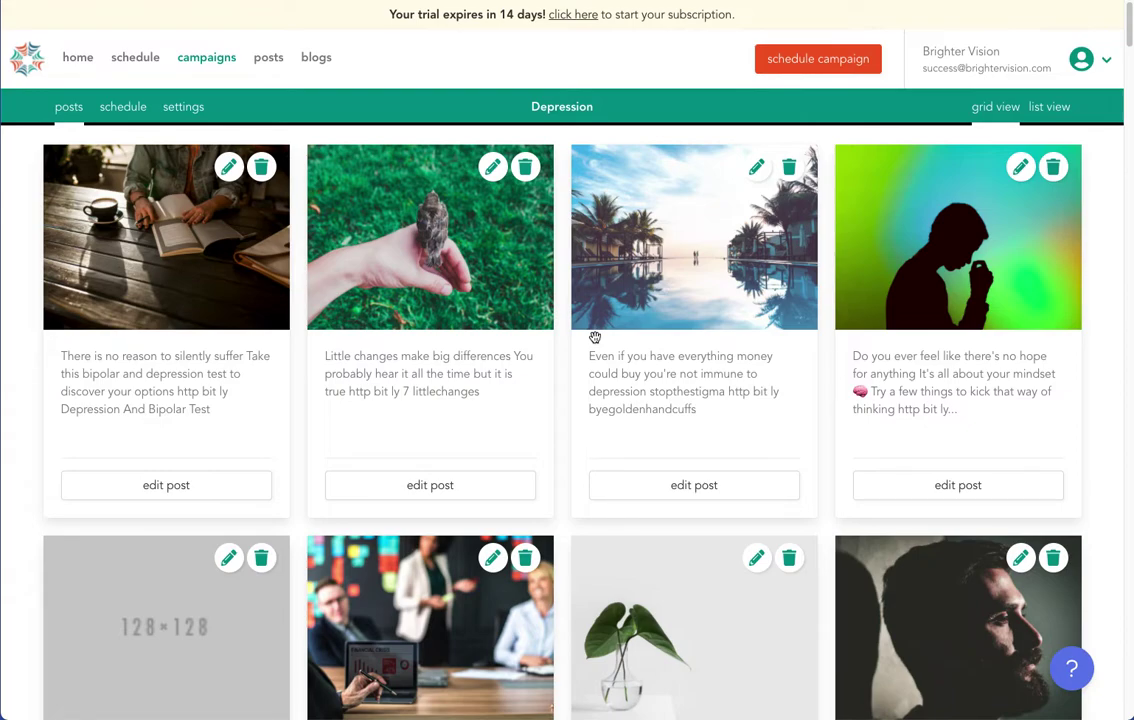
Delete the first Depression post, about bipolar and depression, confirming with "I'm sure".
{"action": "scroll", "coordinate": [560, 368], "scroll_direction": "down", "scroll_amount": 1}
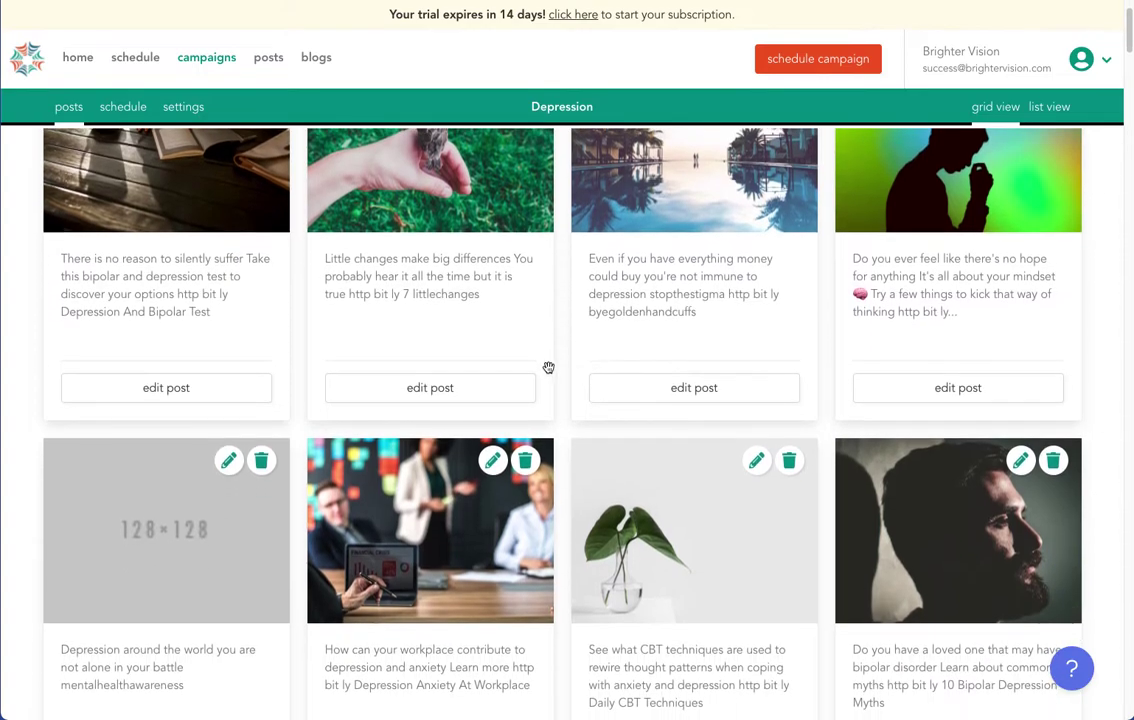
{"action": "scroll", "coordinate": [544, 367], "scroll_direction": "down", "scroll_amount": 2}
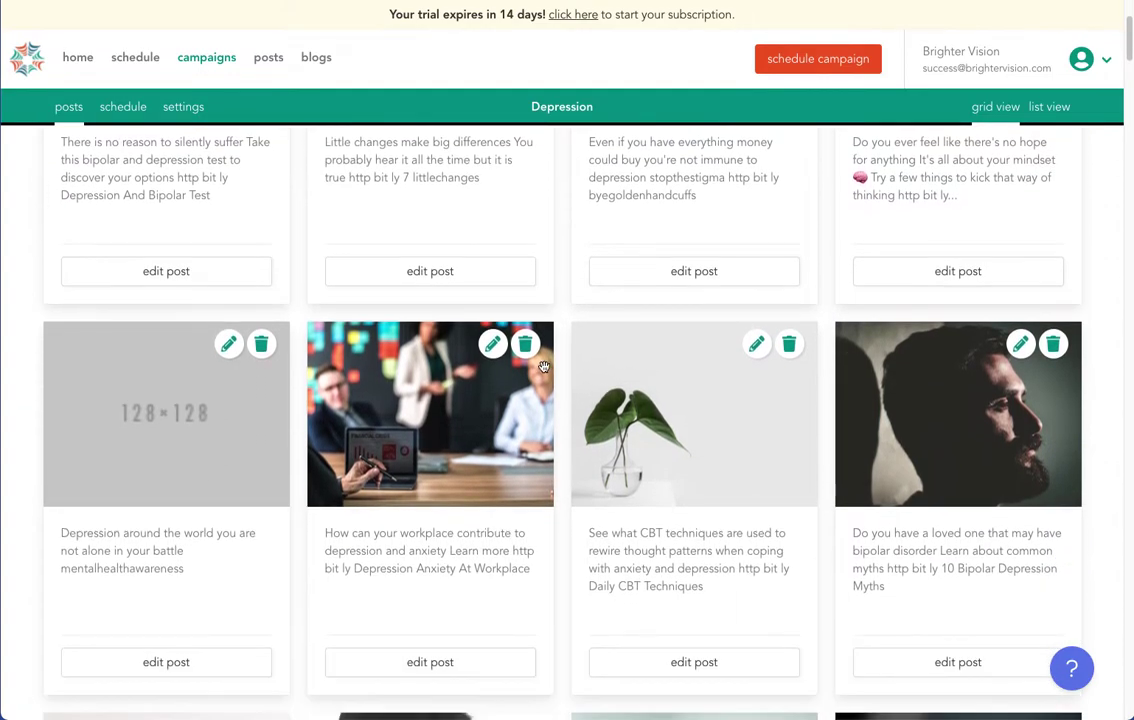
{"action": "scroll", "coordinate": [544, 369], "scroll_direction": "up", "scroll_amount": 3}
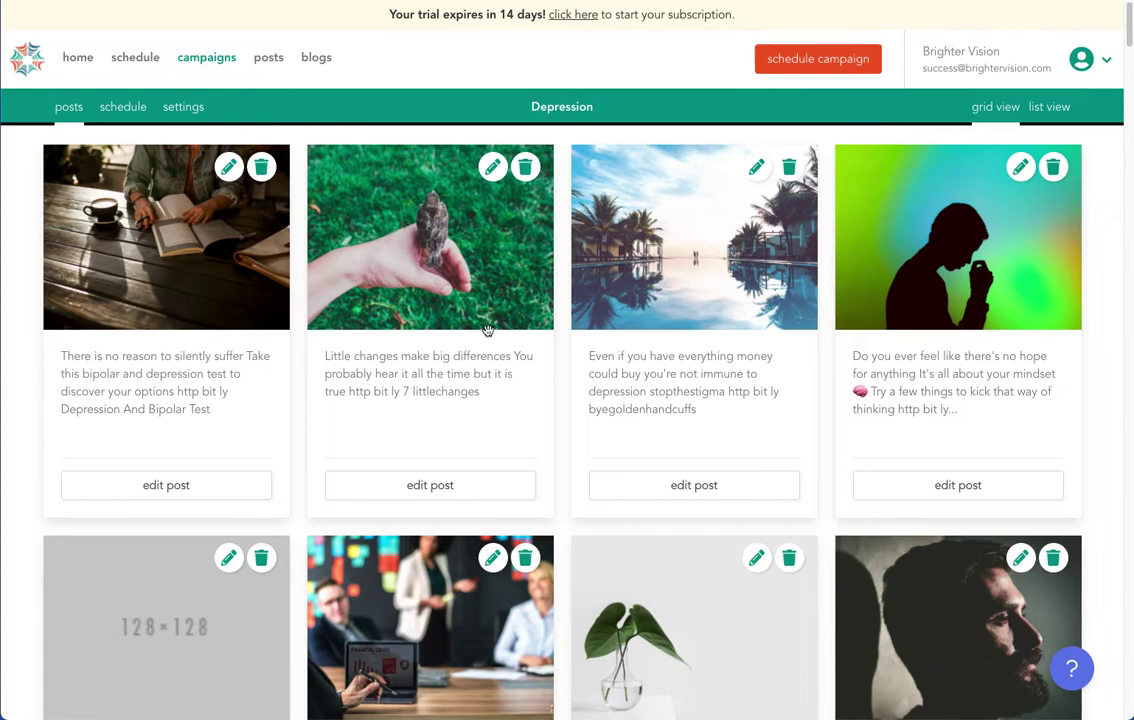
{"action": "left_click", "coordinate": [261, 169]}
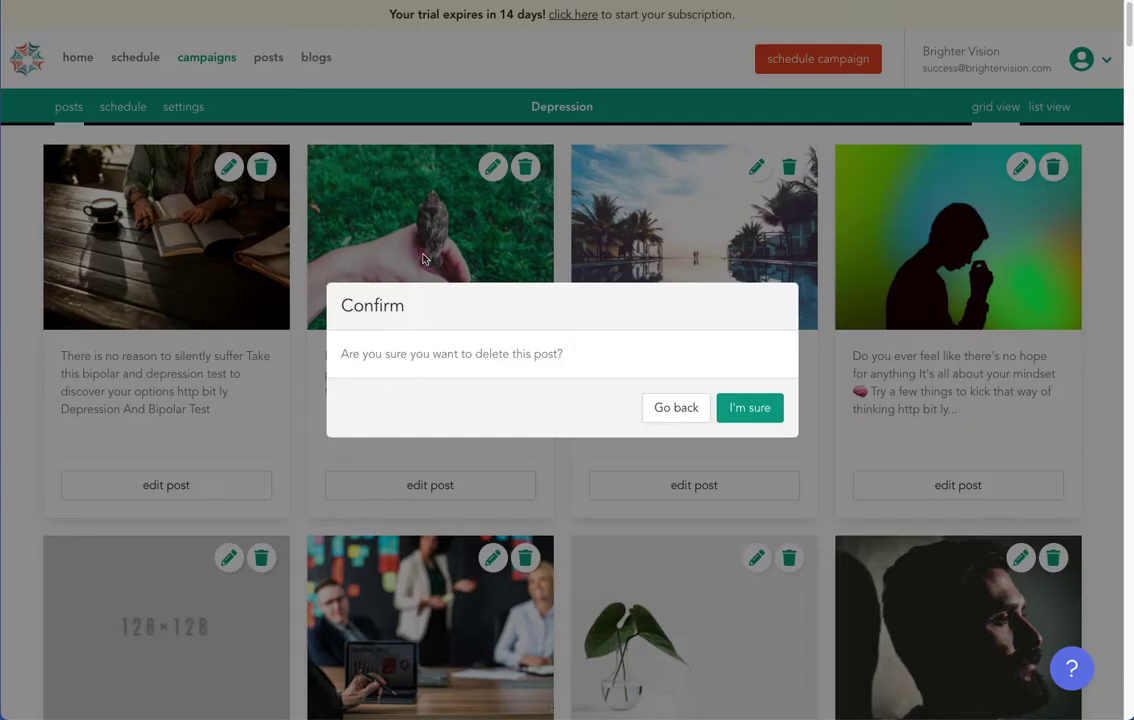
{"action": "left_click", "coordinate": [749, 408]}
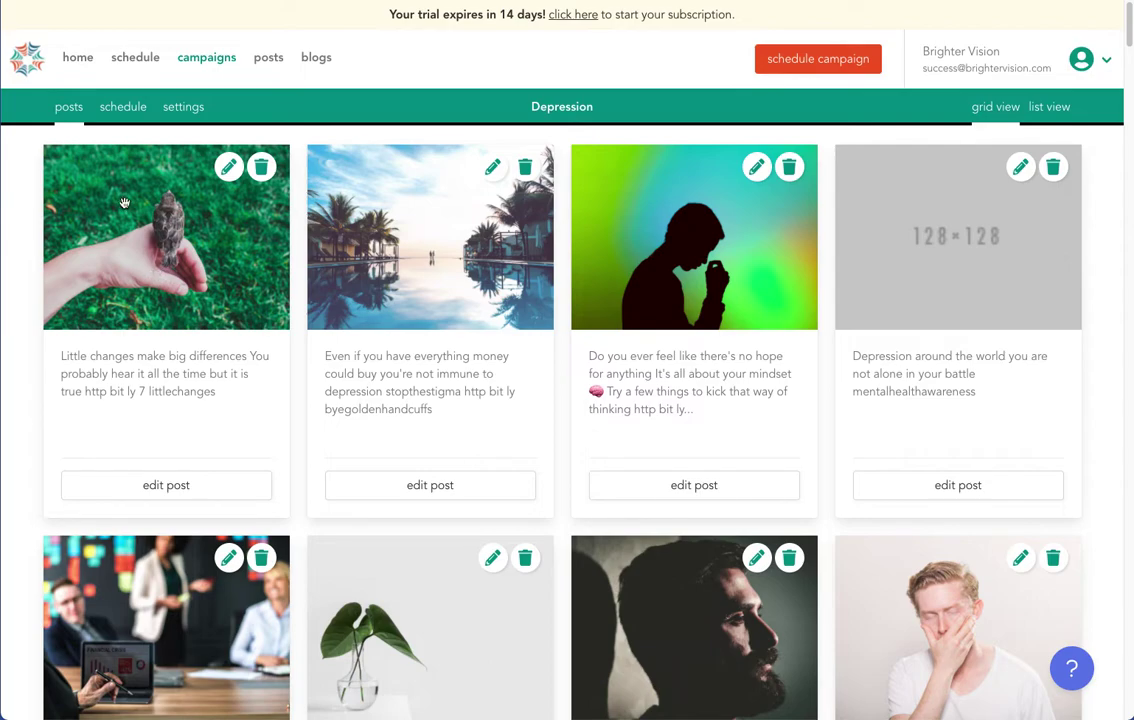
Edit the Little changes post text, adding two test lines and deleting most of the sentence and link.
{"action": "left_click", "coordinate": [229, 168]}
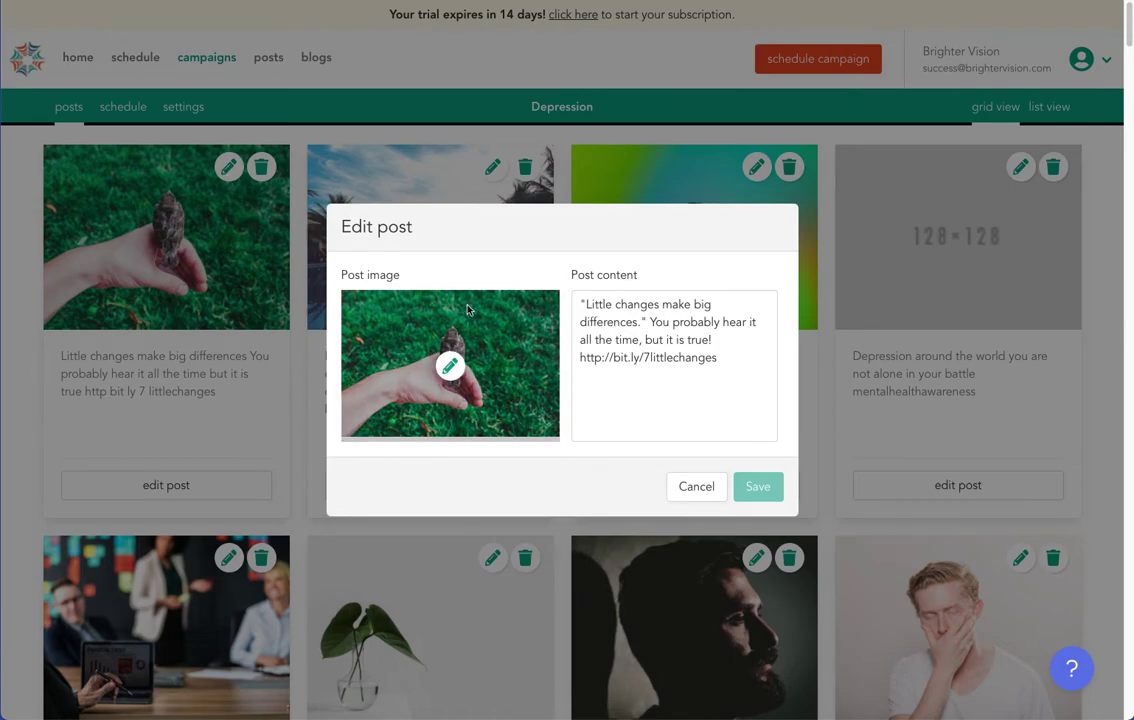
{"action": "left_click", "coordinate": [720, 367]}
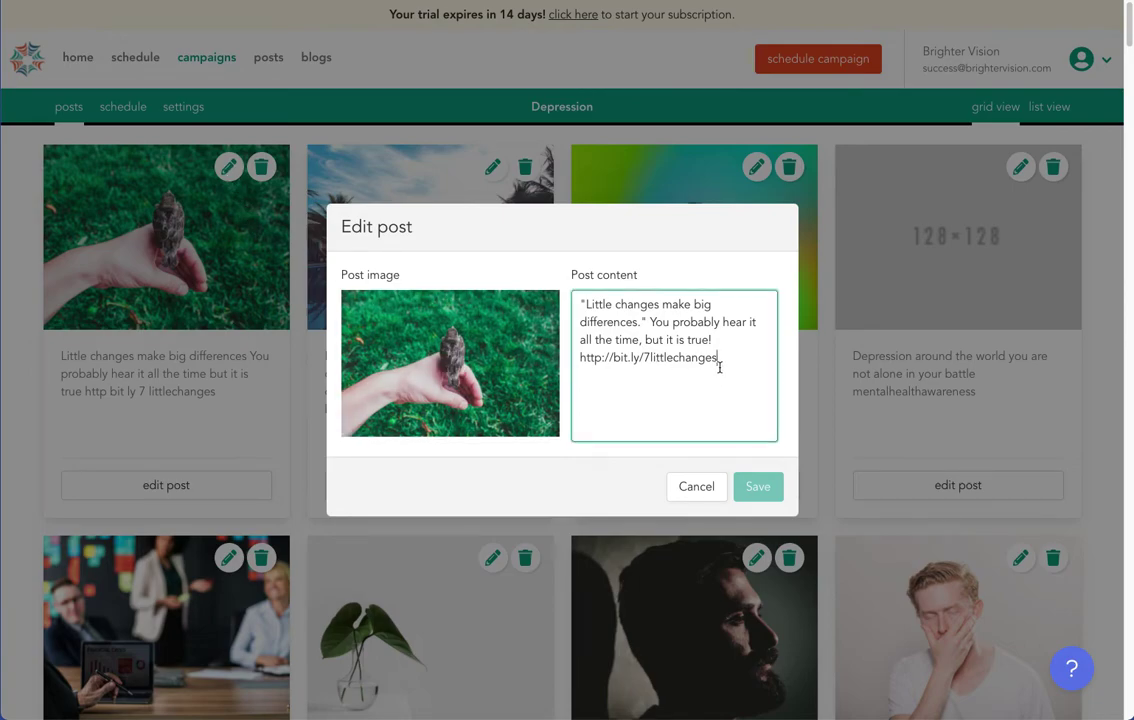
{"action": "key", "text": "Return"}
{"action": "key", "text": "Return"}
{"action": "type", "text": "aSD;KJadlaD"}
{"action": "key", "text": "Return"}
{"action": "type", "text": "asd;klaJSD;LKa"}
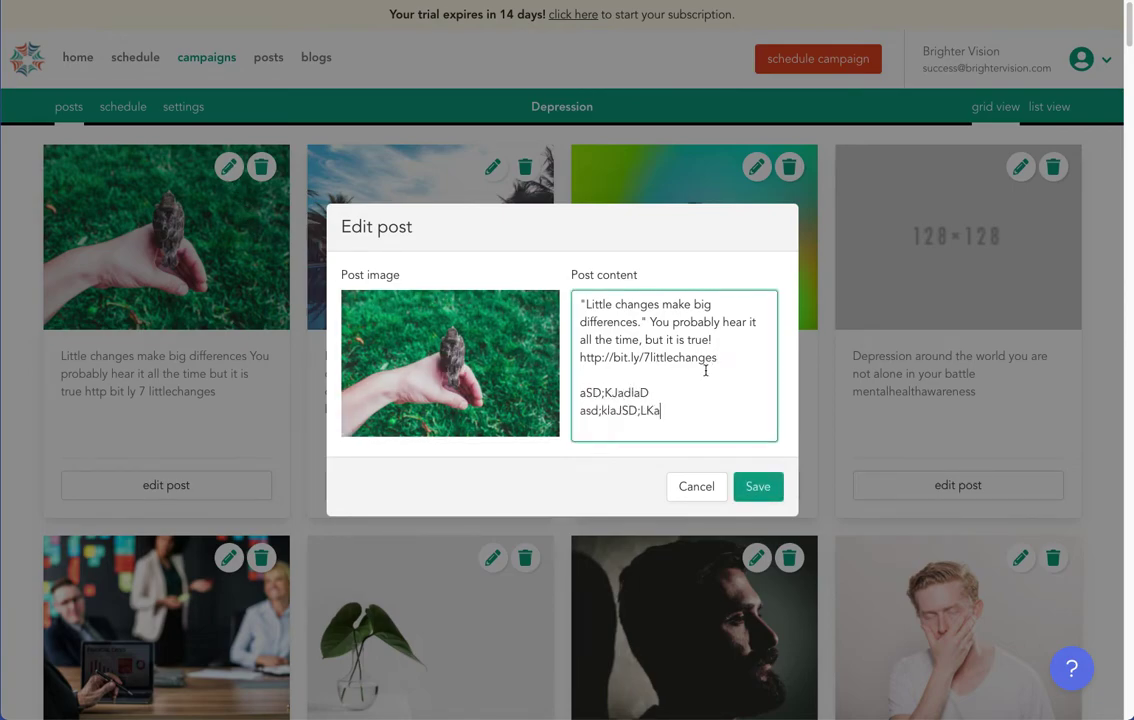
{"action": "left_click_drag", "start_coordinate": [685, 357], "coordinate": [662, 323]}
{"action": "key", "text": "BackSpace"}
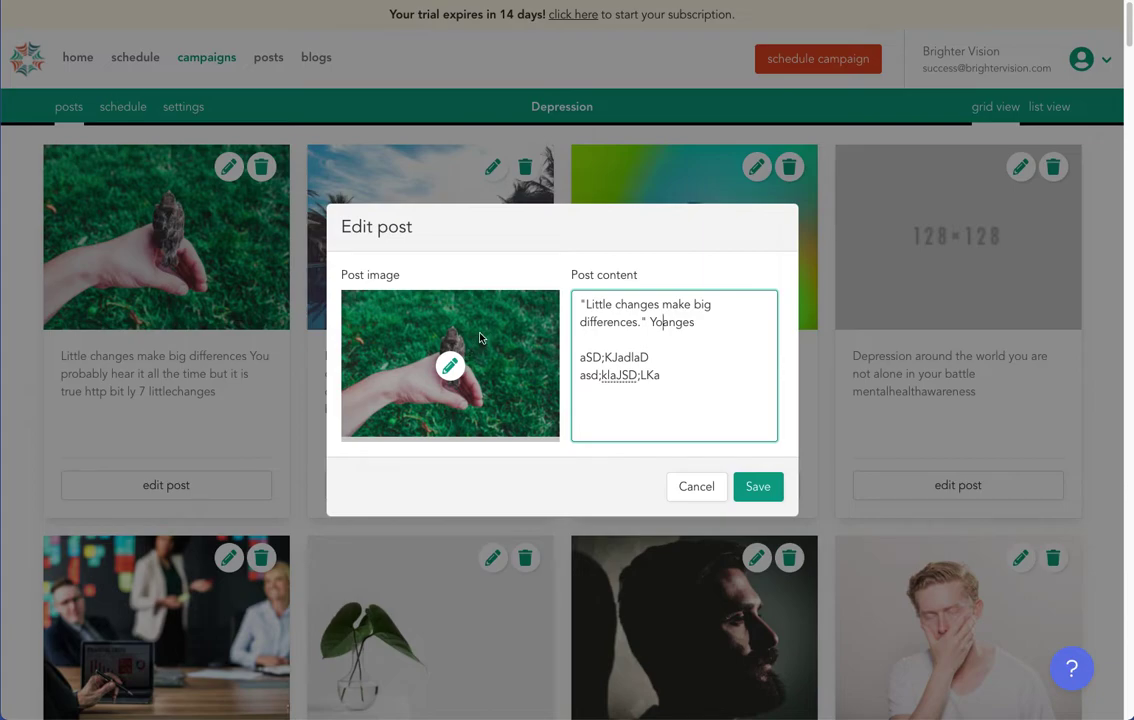
Replace the post's image with the uploaded kitten pic 1.jpg and save the post.
{"action": "left_click", "coordinate": [450, 365]}
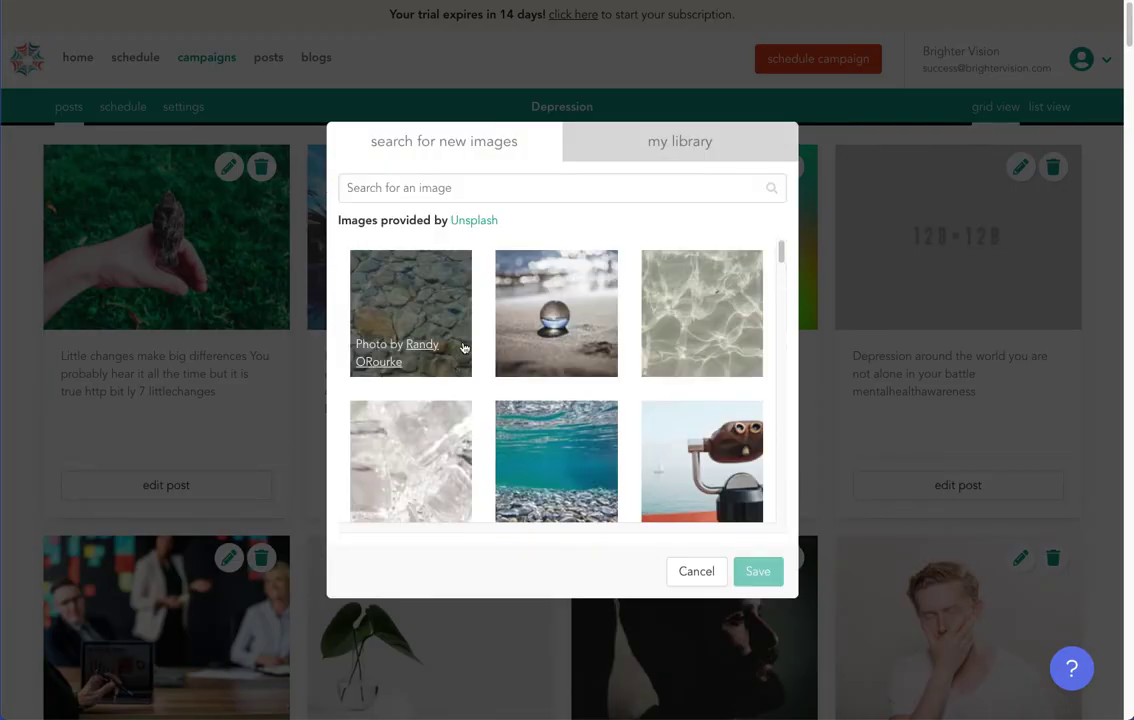
{"action": "left_click", "coordinate": [582, 194]}
{"action": "type", "text": "tree"}
{"action": "left_click", "coordinate": [582, 305]}
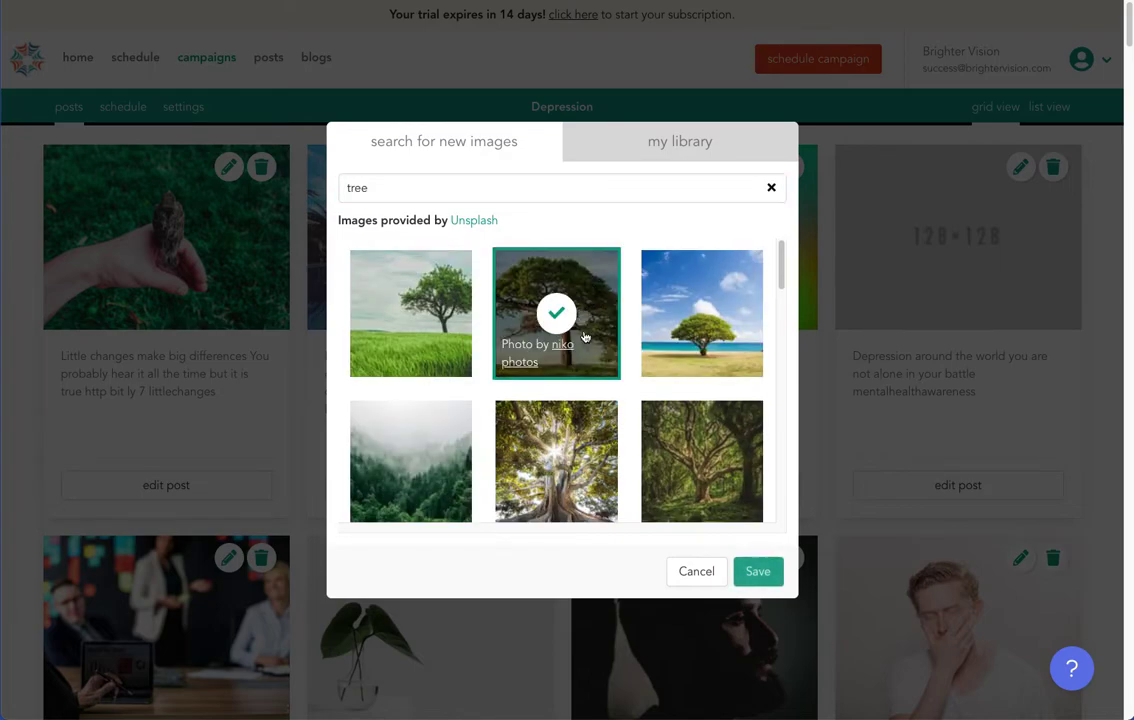
{"action": "left_click", "coordinate": [668, 144]}
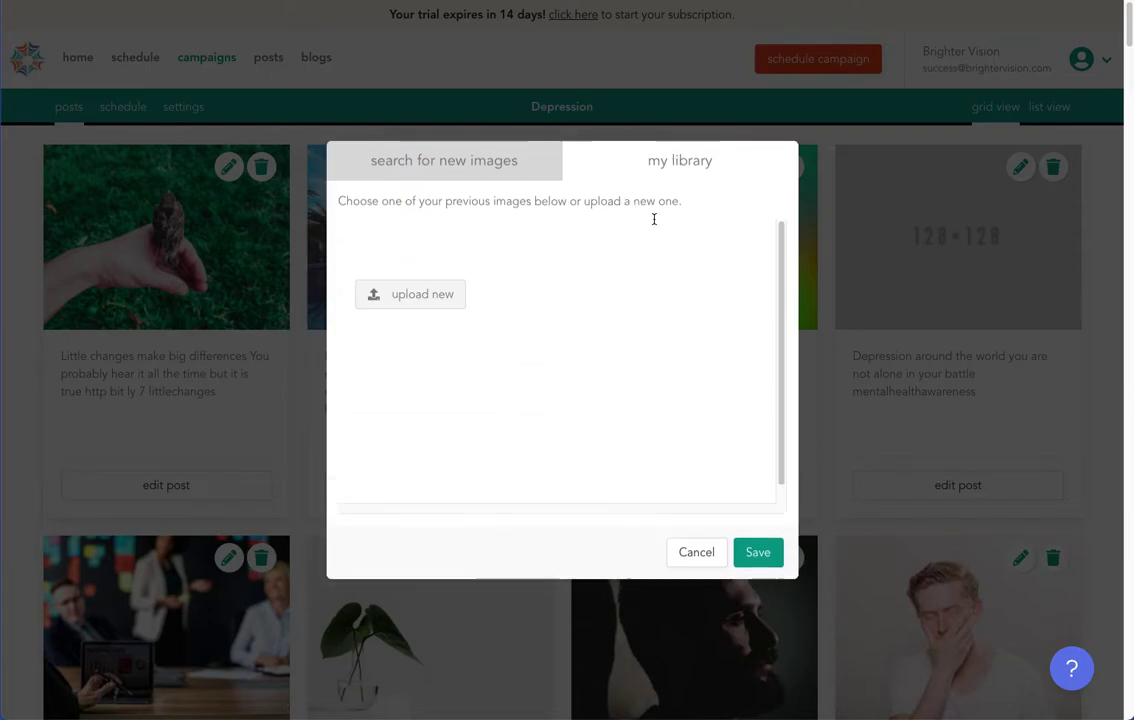
{"action": "left_click", "coordinate": [437, 299]}
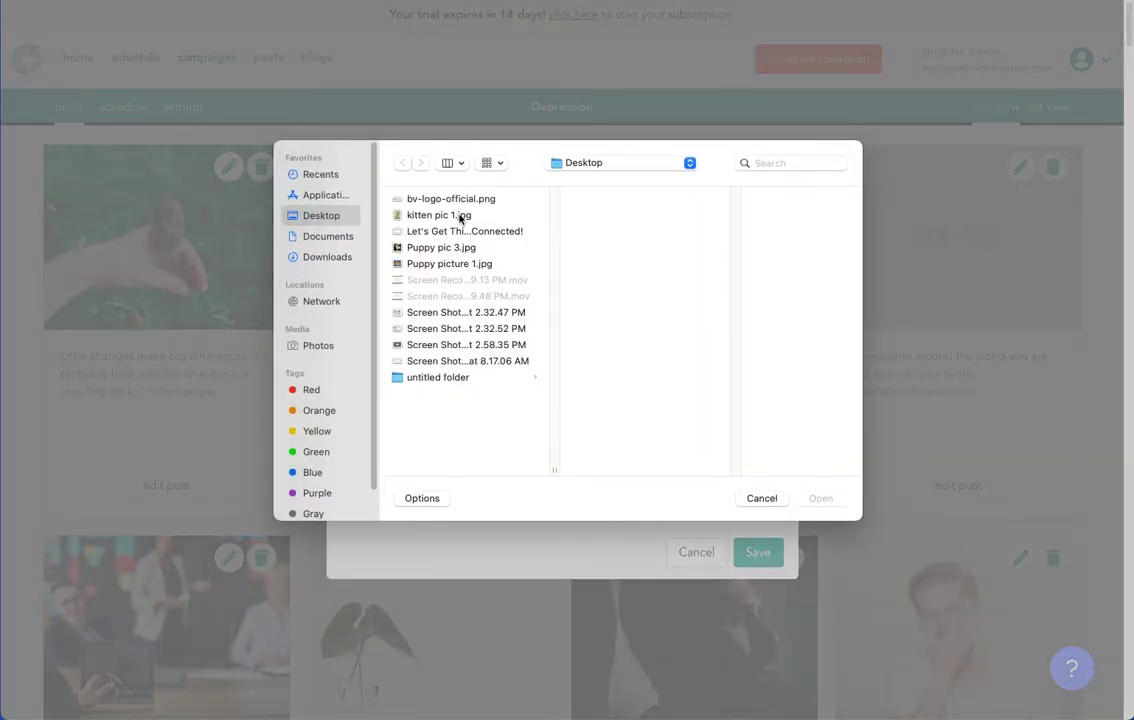
{"action": "left_click", "coordinate": [445, 215]}
{"action": "left_click", "coordinate": [819, 498]}
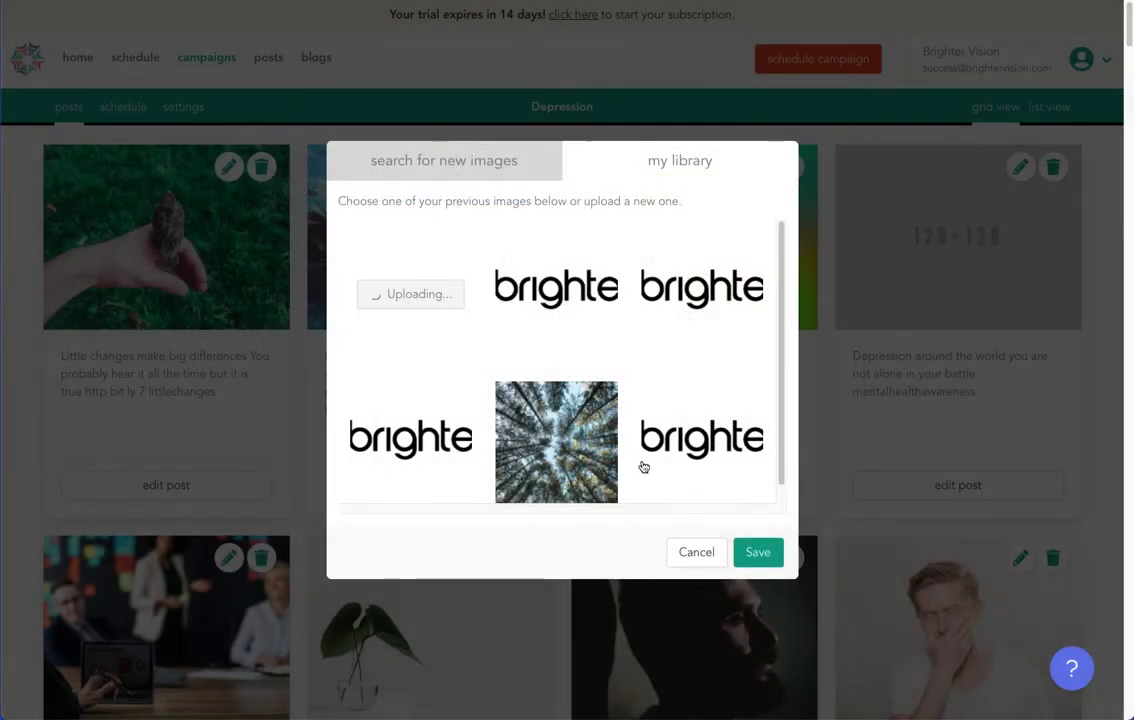
{"action": "left_click", "coordinate": [605, 318]}
{"action": "left_click", "coordinate": [755, 553]}
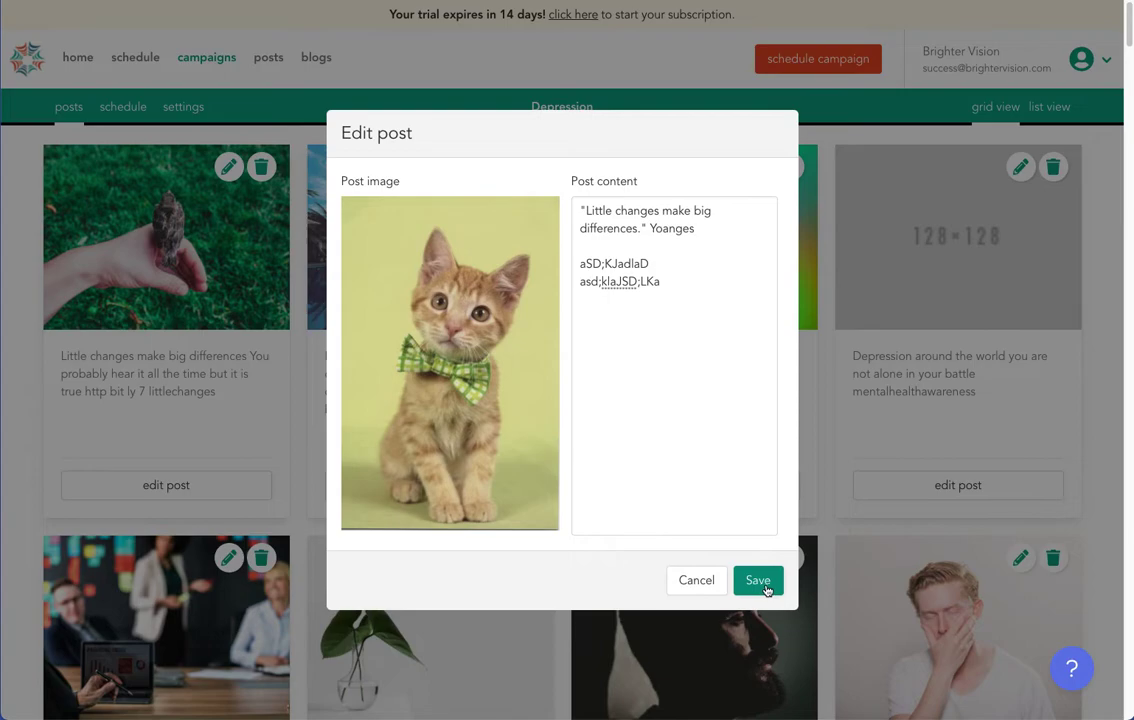
{"action": "left_click", "coordinate": [764, 588]}
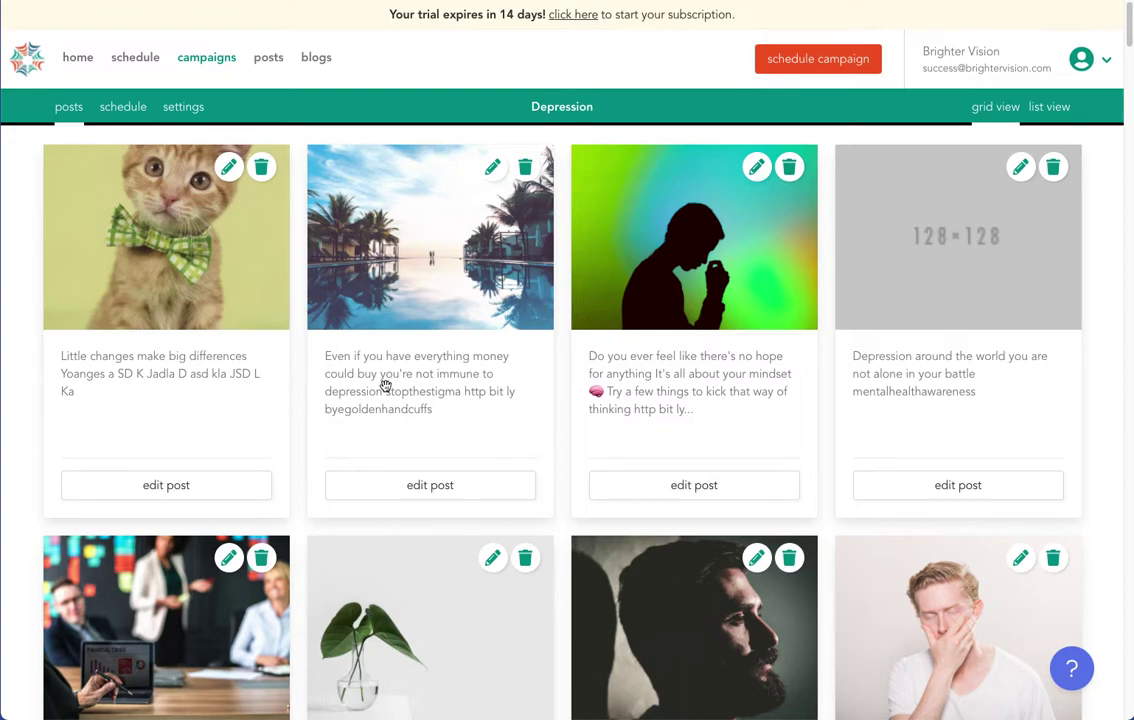
Drag the pool and silhouette posts to the front, switch to list view, and move CBT techniques down.
{"action": "left_click_drag", "start_coordinate": [385, 386], "coordinate": [230, 380]}
{"action": "left_click_drag", "start_coordinate": [749, 349], "coordinate": [200, 430]}
{"action": "scroll", "coordinate": [435, 564], "scroll_direction": "down", "scroll_amount": 3}
{"action": "left_click_drag", "start_coordinate": [435, 564], "coordinate": [155, 415]}
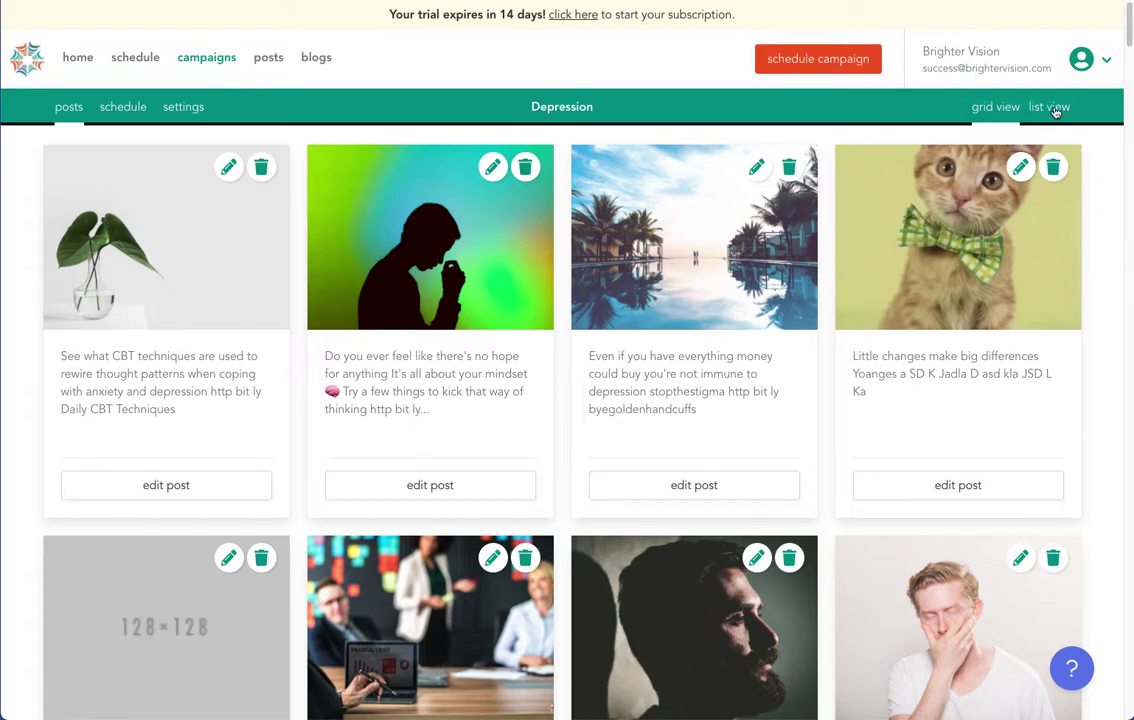
{"action": "left_click", "coordinate": [1050, 107]}
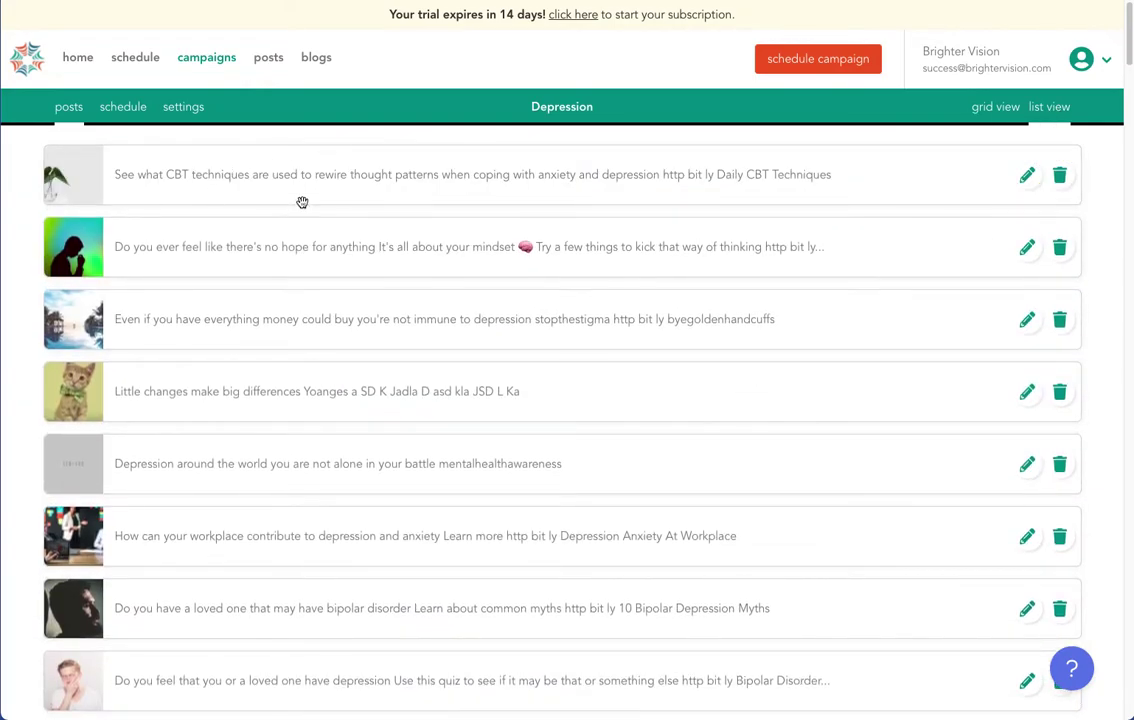
{"action": "left_click_drag", "start_coordinate": [268, 179], "coordinate": [314, 520]}
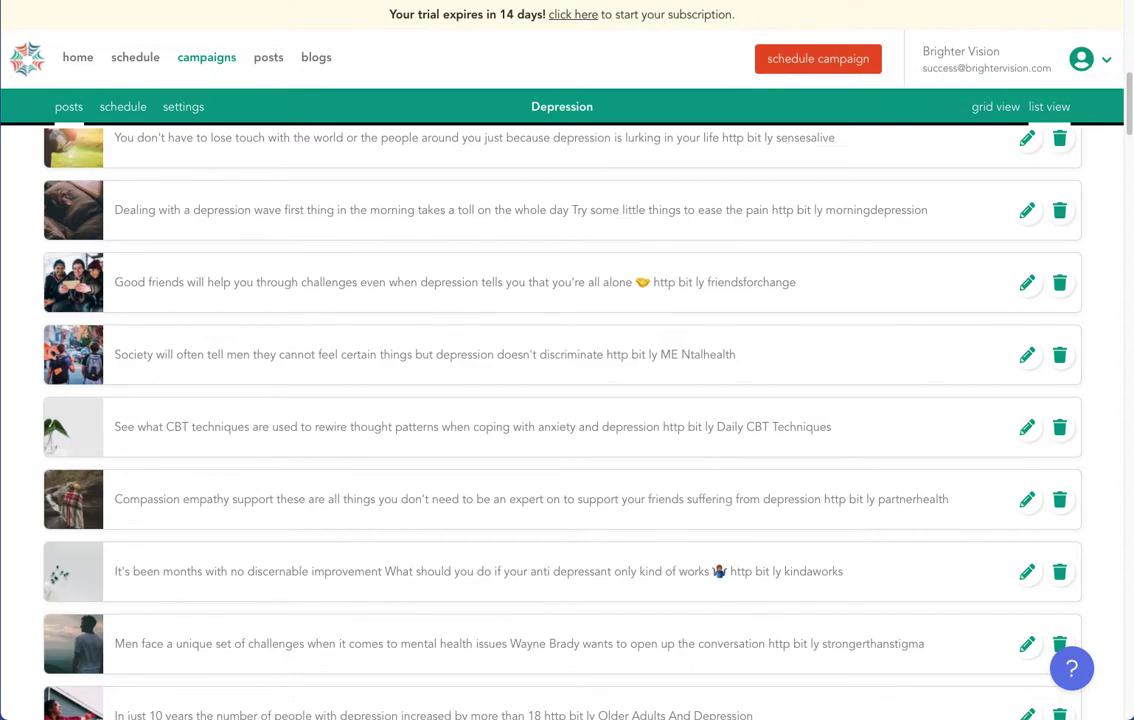
In campaign settings, include logo and website URL, select Facebook, Twitter and LinkedIn, and save.
{"action": "left_click", "coordinate": [184, 106]}
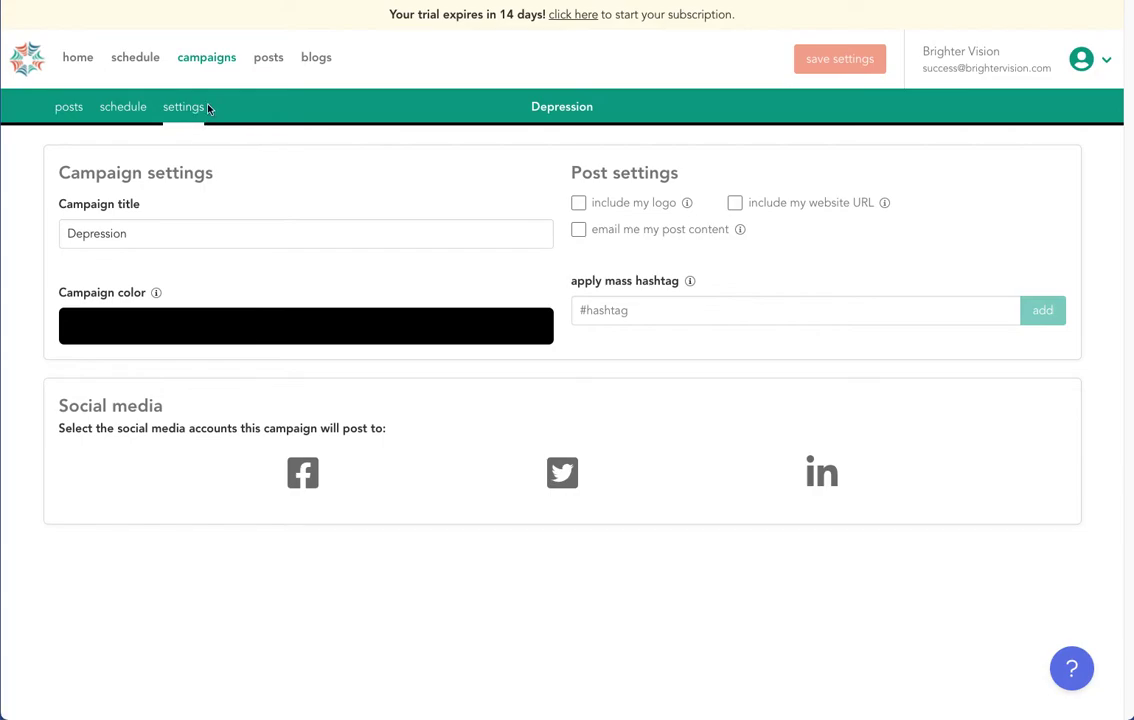
{"action": "left_click", "coordinate": [577, 198]}
{"action": "left_click", "coordinate": [735, 202]}
{"action": "left_click", "coordinate": [304, 473]}
{"action": "left_click", "coordinate": [561, 477]}
{"action": "left_click", "coordinate": [822, 470]}
{"action": "left_click", "coordinate": [821, 58]}
Return to the Depression campaign's posts list and scroll past the Twitter editing warning.
{"action": "left_click", "coordinate": [66, 105]}
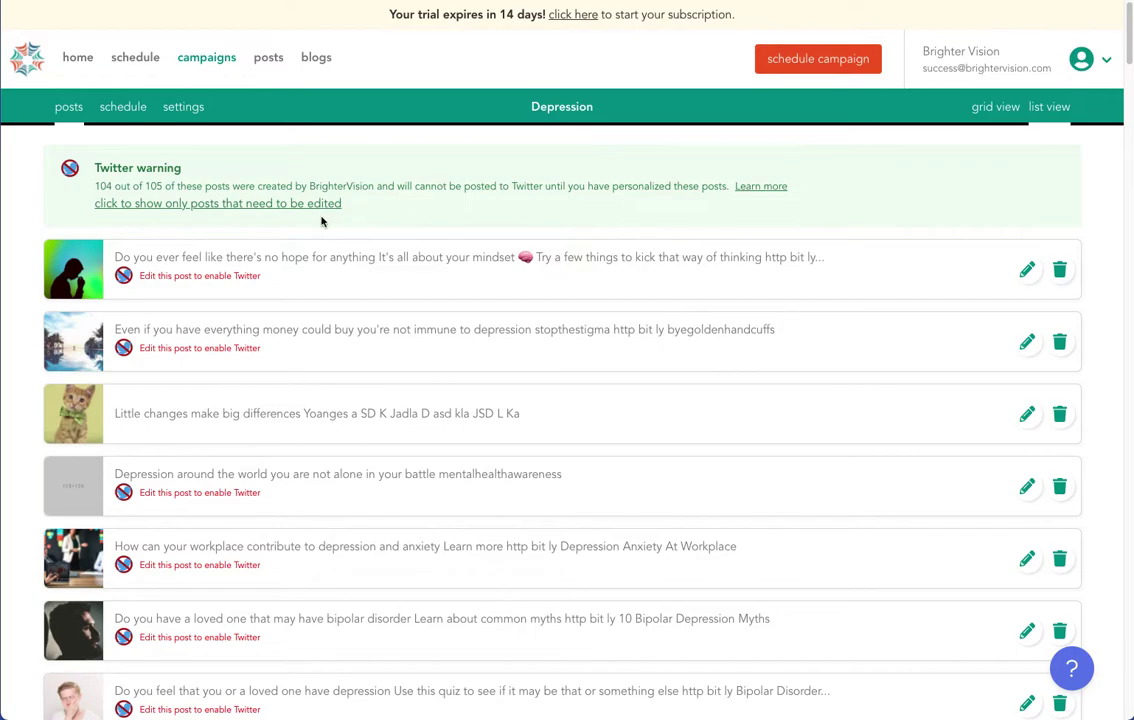
{"action": "scroll", "coordinate": [359, 339], "scroll_direction": "down", "scroll_amount": 2}
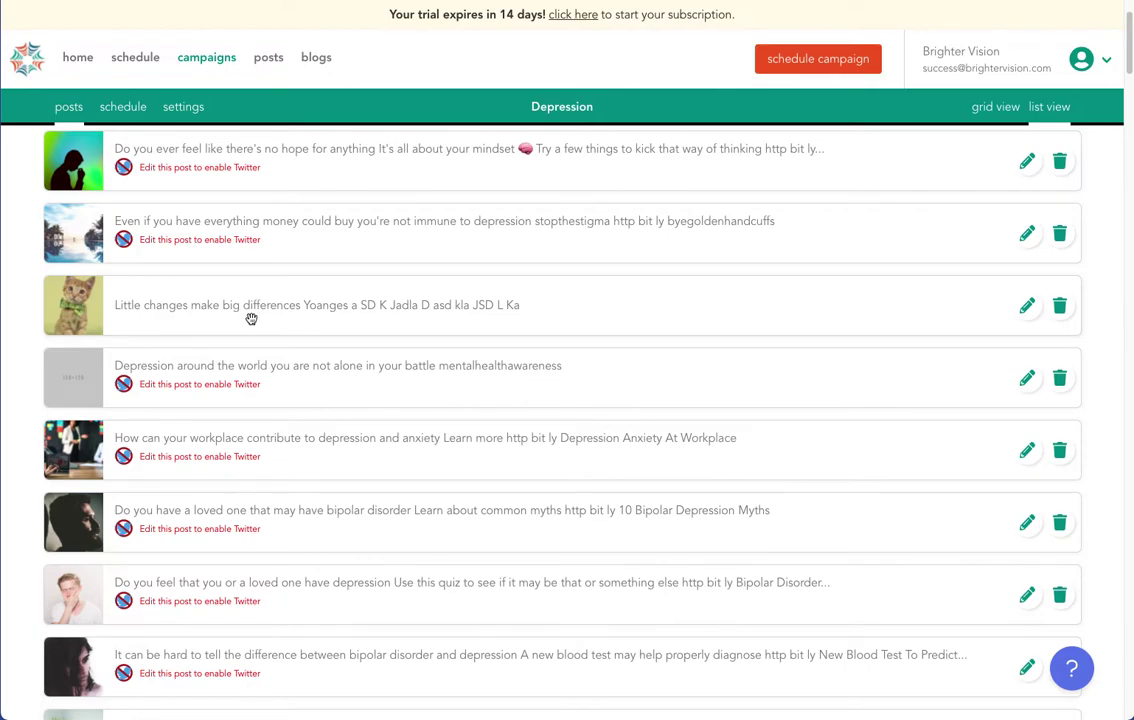
In campaign settings, enable emailing post content and add mass hashtags #test, #test2 and #test3.
{"action": "left_click", "coordinate": [185, 109]}
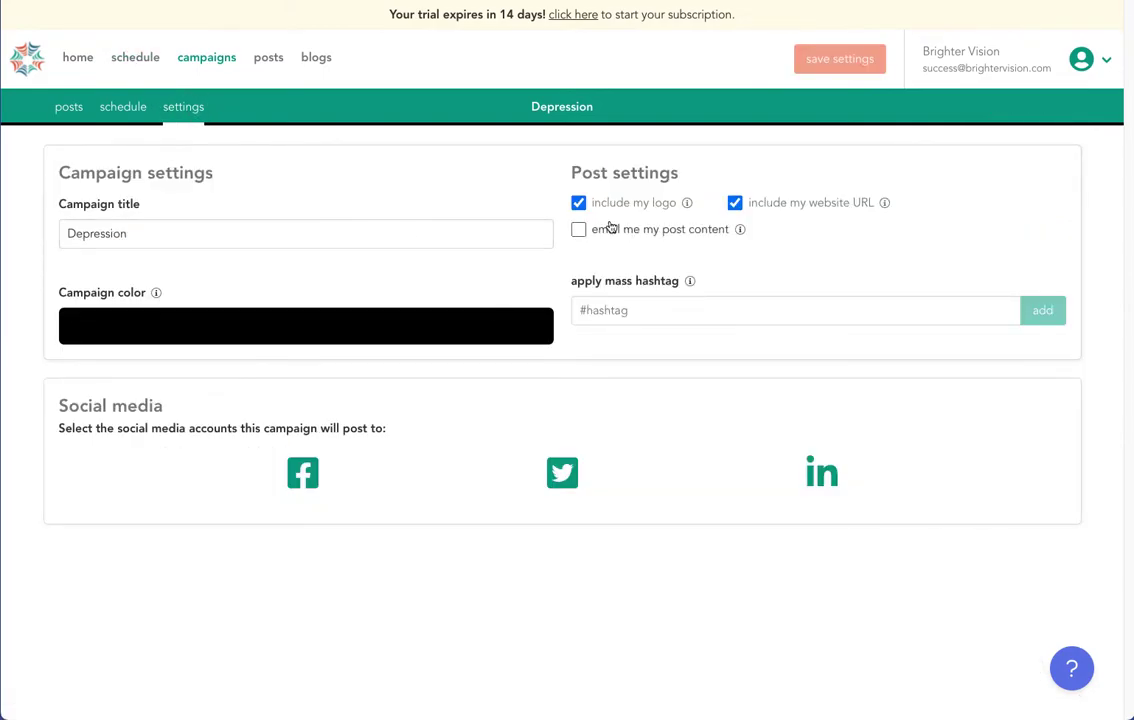
{"action": "left_click", "coordinate": [578, 229]}
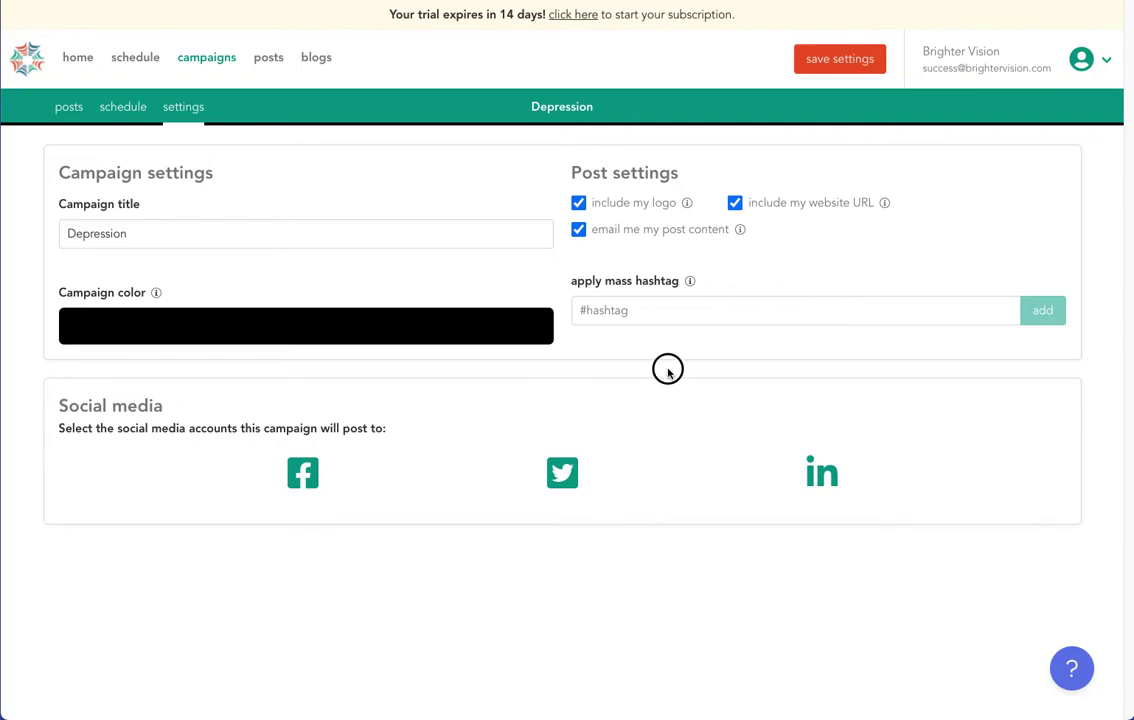
{"action": "left_click", "coordinate": [638, 311]}
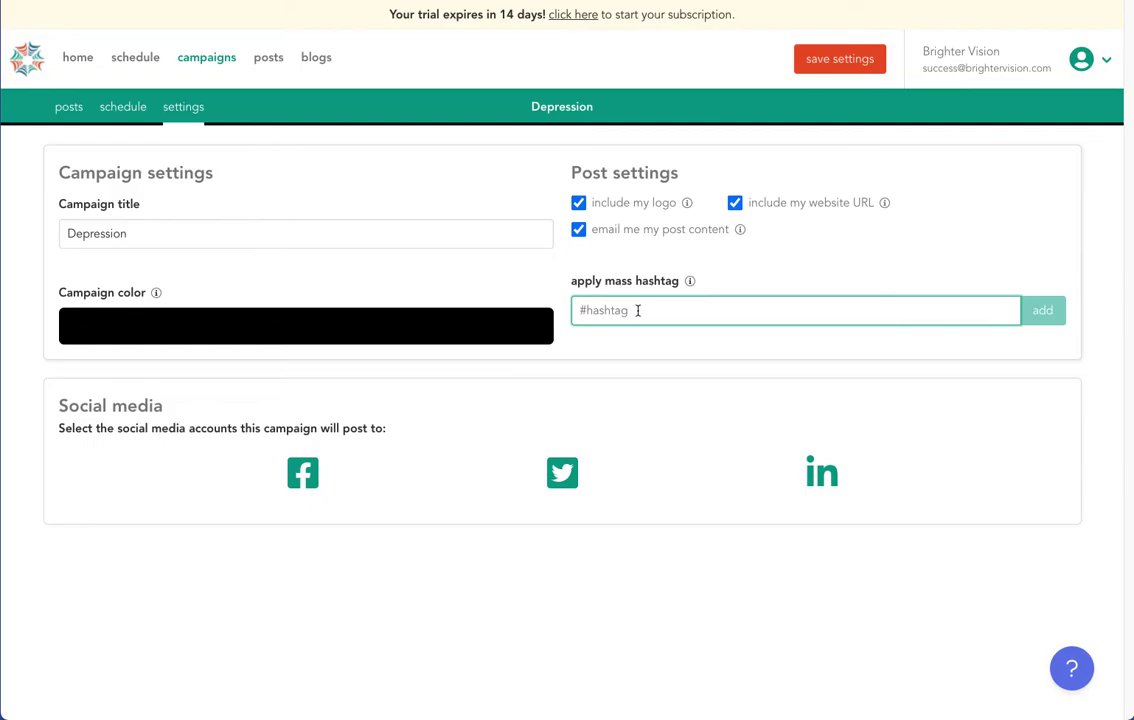
{"action": "type", "text": "test"}
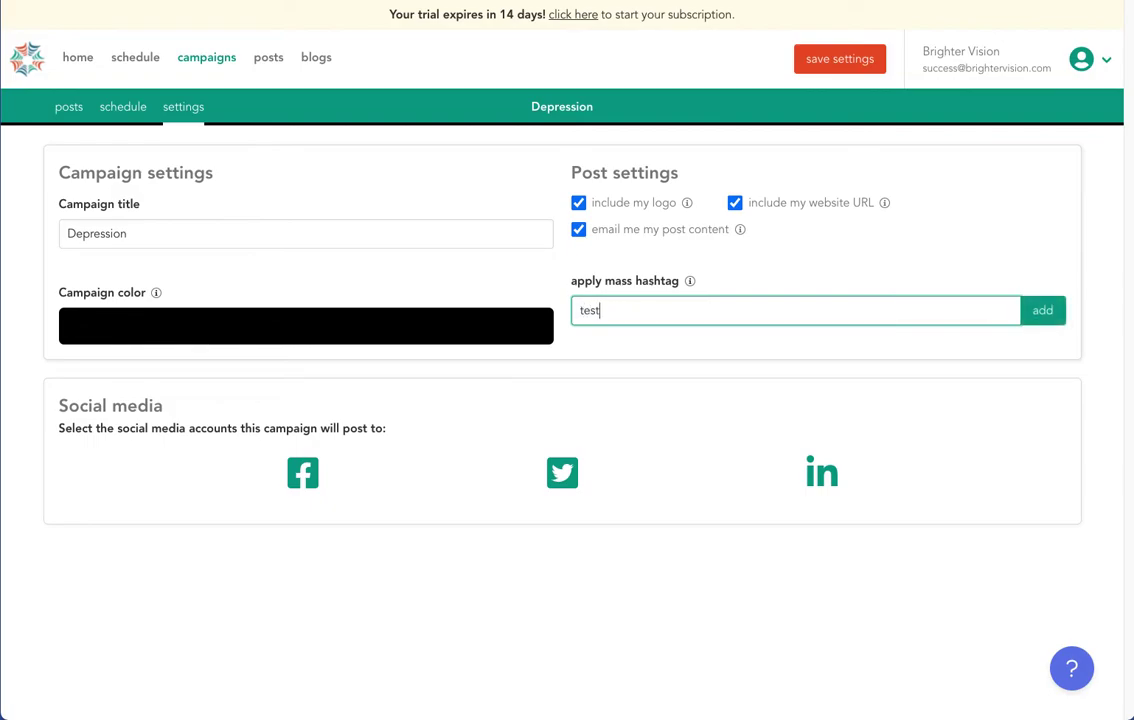
{"action": "key", "text": "Return"}
{"action": "type", "text": "test2"}
{"action": "key", "text": "Return"}
{"action": "type", "text": "test"}
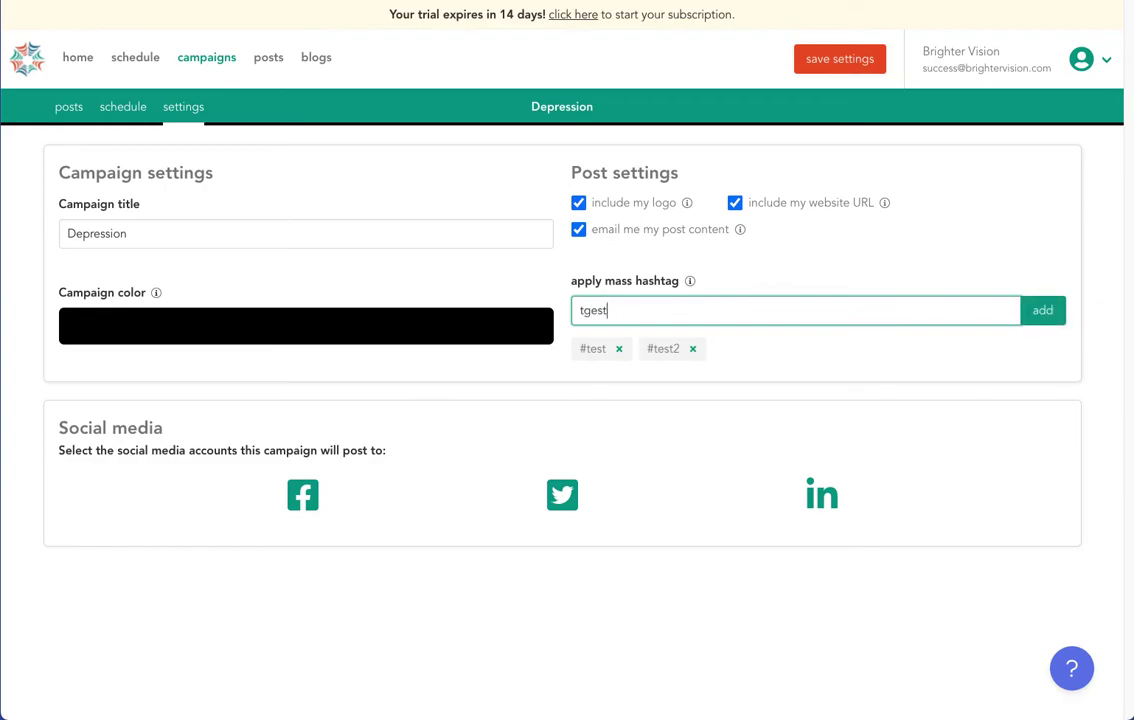
{"action": "key", "text": "BackSpace"}
{"action": "key", "text": "BackSpace"}
{"action": "key", "text": "BackSpace"}
{"action": "type", "text": "est3"}
{"action": "key", "text": "Return"}
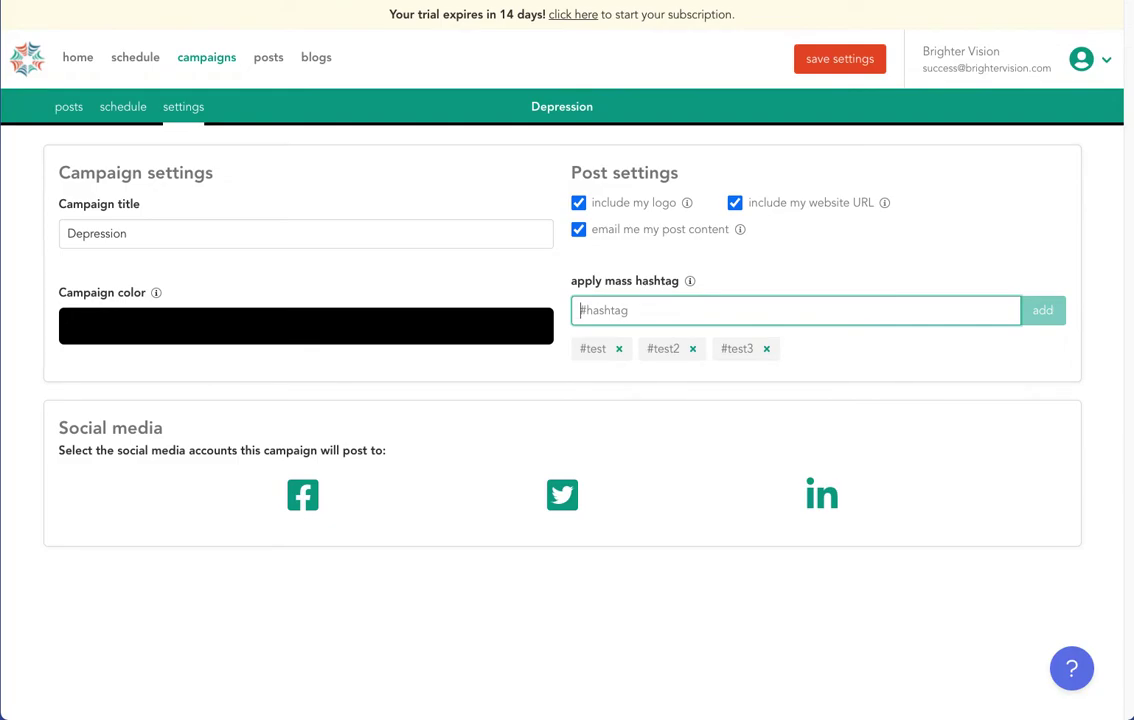
Open the Depression campaign's posting schedule and begin scheduling it.
{"action": "left_click", "coordinate": [131, 106]}
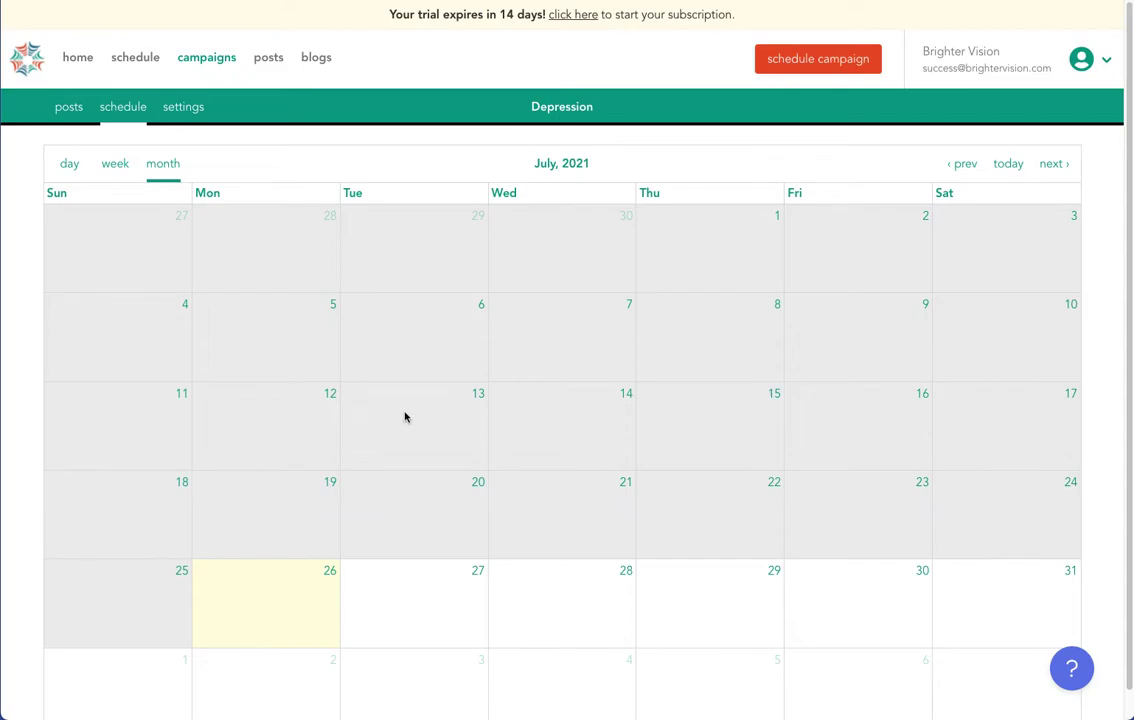
{"action": "scroll", "coordinate": [405, 417], "scroll_direction": "down", "scroll_amount": 1}
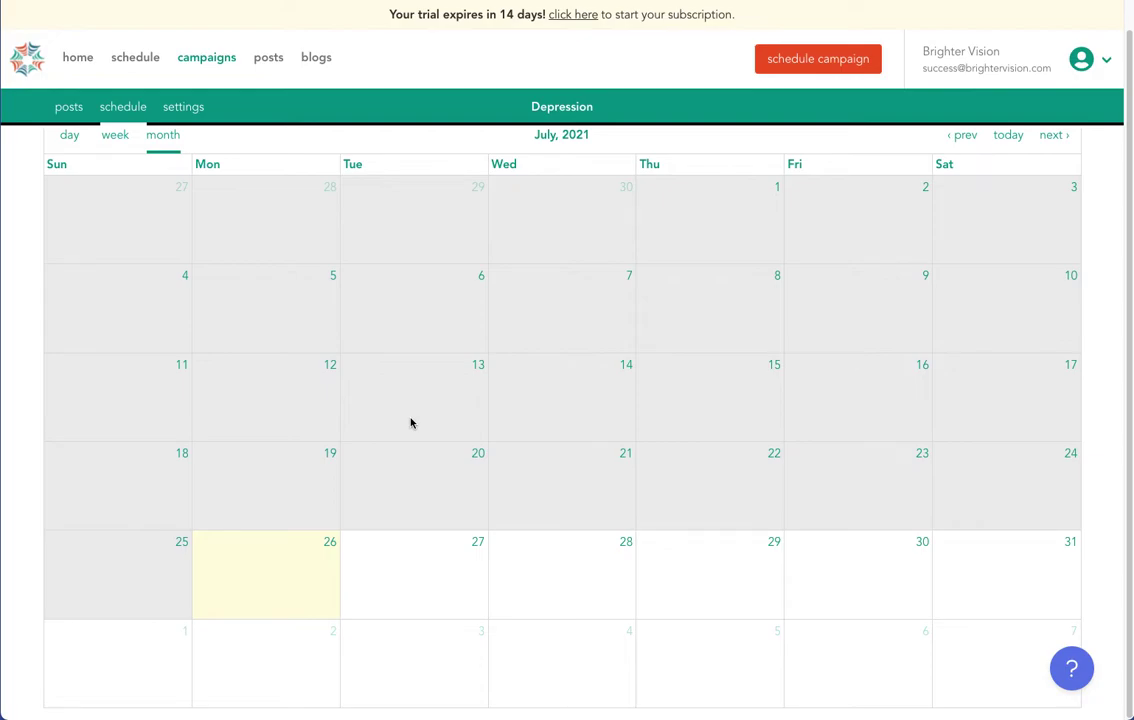
{"action": "left_click", "coordinate": [836, 64]}
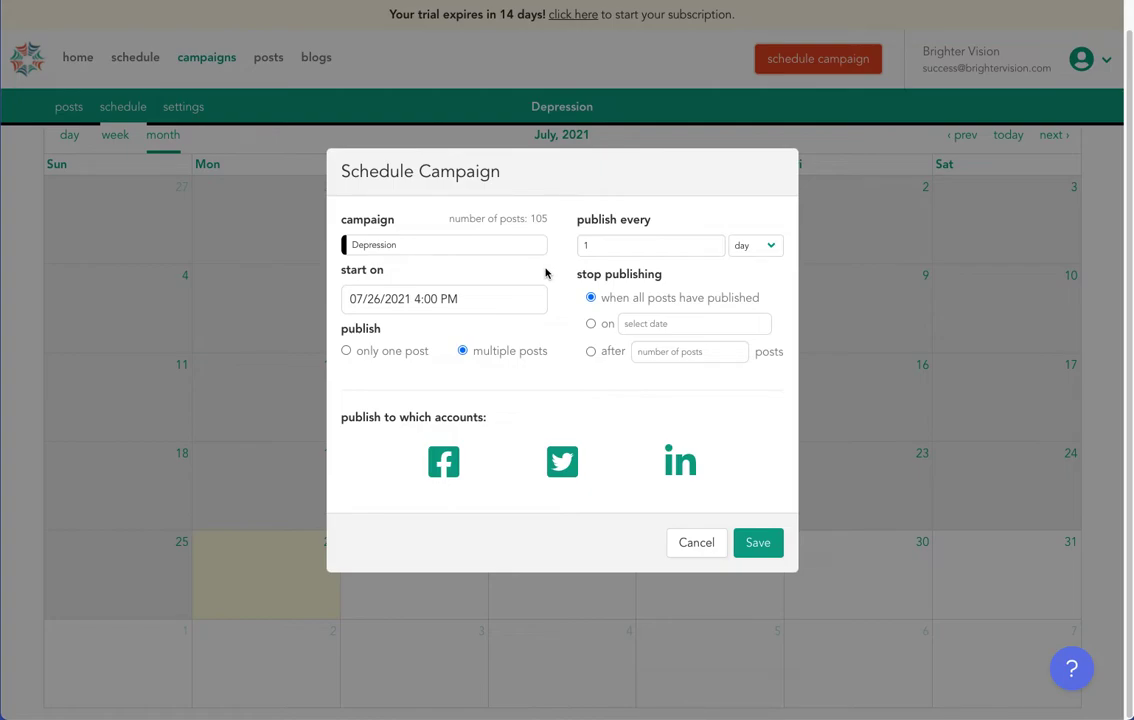
Set the campaign start time to 9:00 AM, with July 27 picked as the date.
{"action": "left_click", "coordinate": [430, 300]}
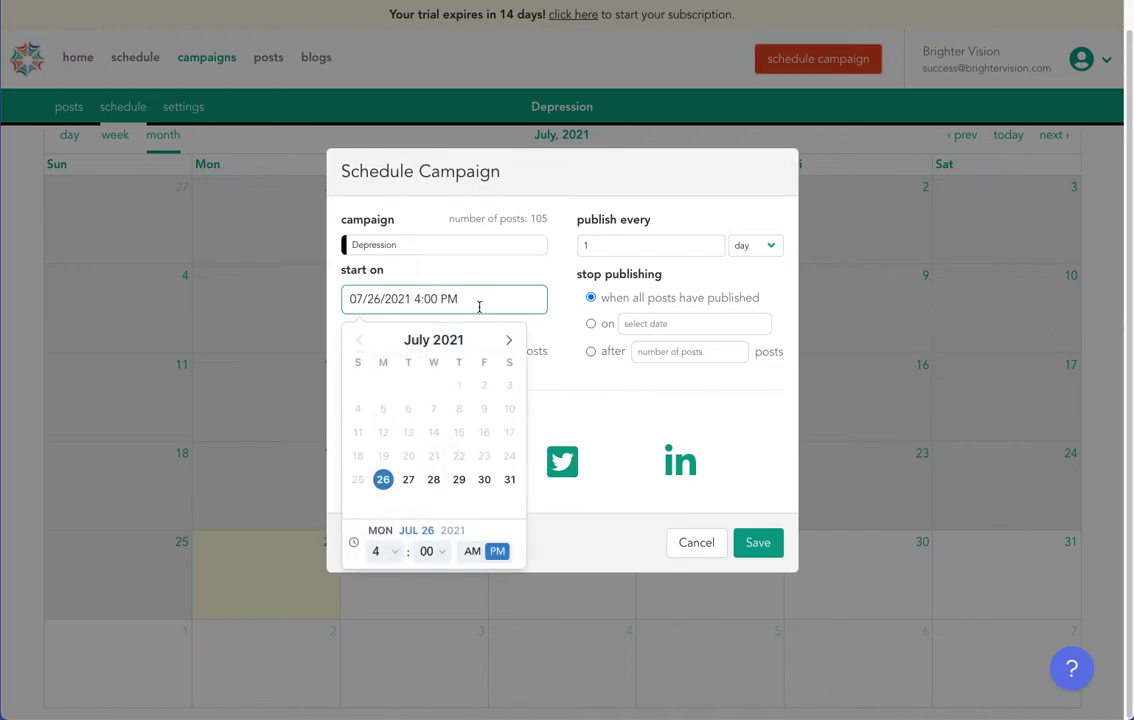
{"action": "left_click", "coordinate": [432, 551]}
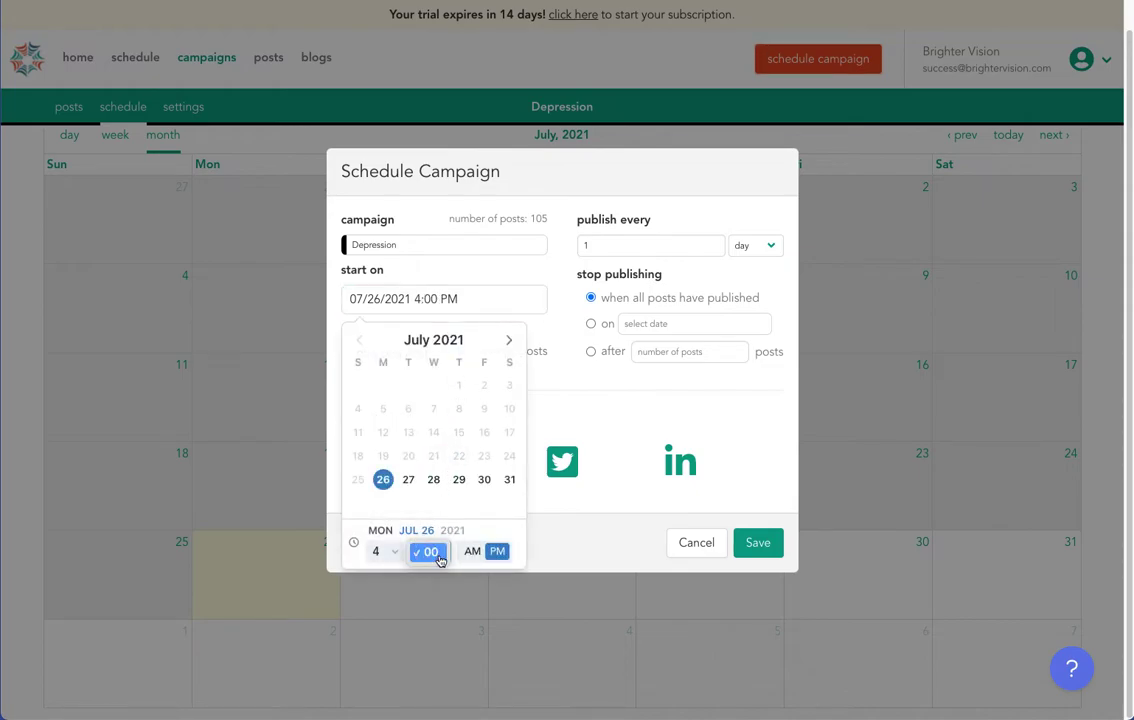
{"action": "left_click", "coordinate": [408, 479]}
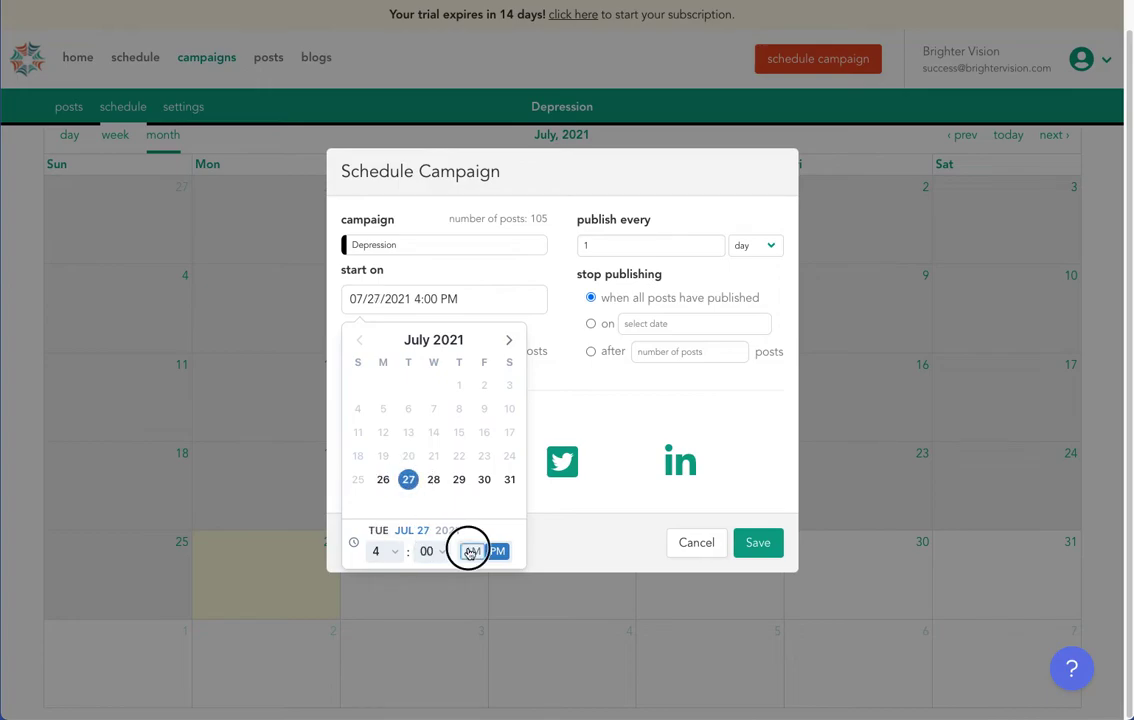
{"action": "left_click", "coordinate": [472, 551]}
{"action": "left_click", "coordinate": [385, 551]}
{"action": "key", "text": "9"}
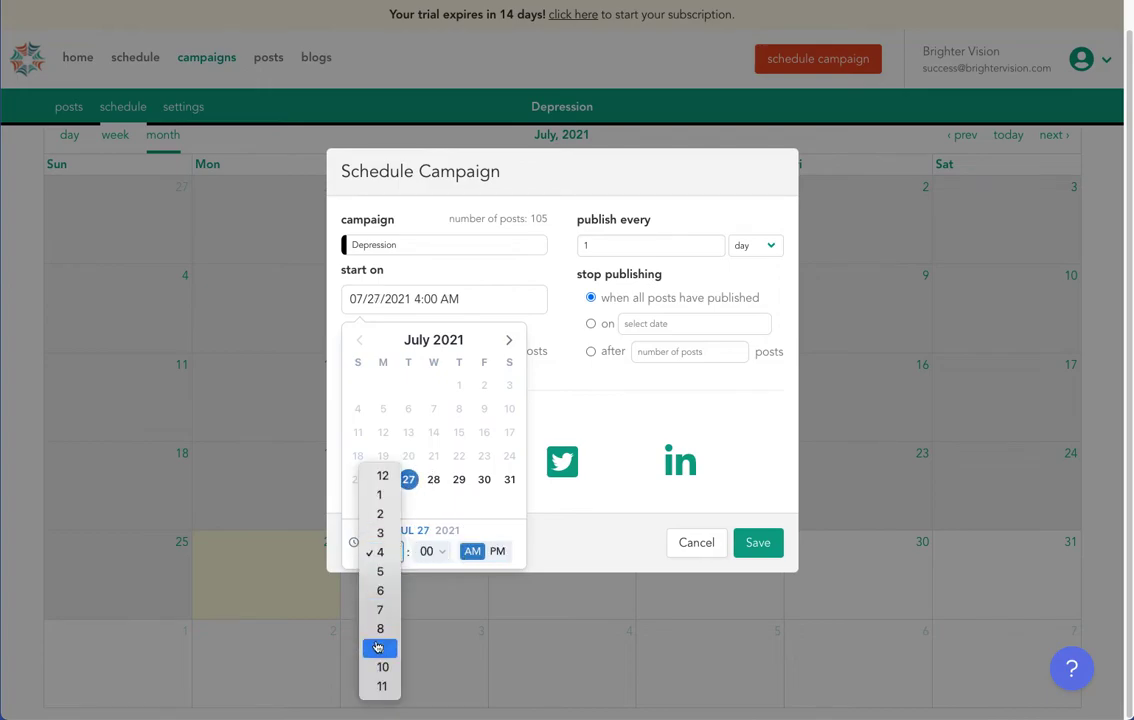
{"action": "key", "text": "Return"}
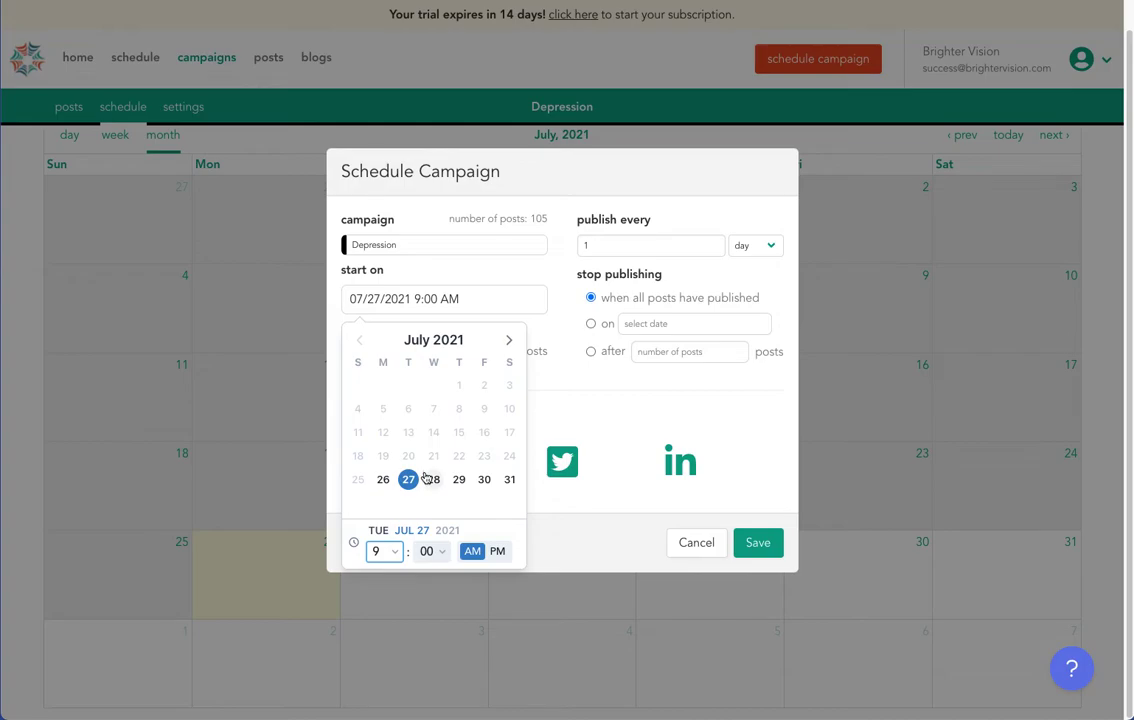
{"action": "left_click", "coordinate": [560, 400]}
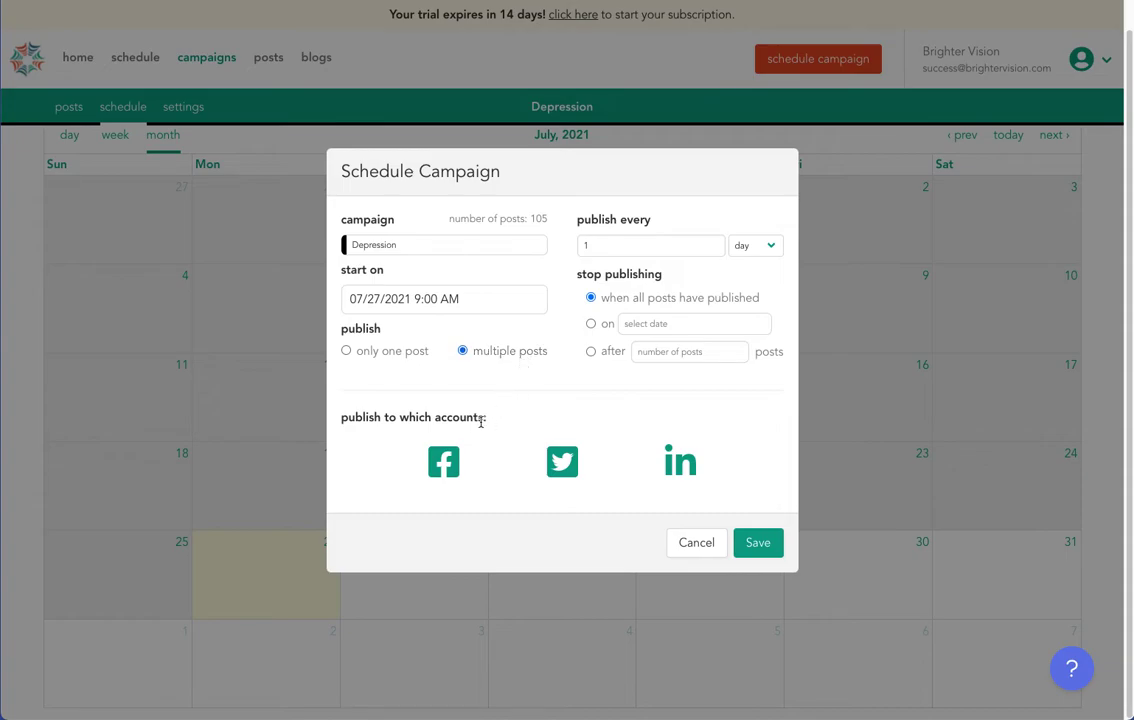
Change the campaign start date to August 2, 2021.
{"action": "left_click", "coordinate": [438, 299]}
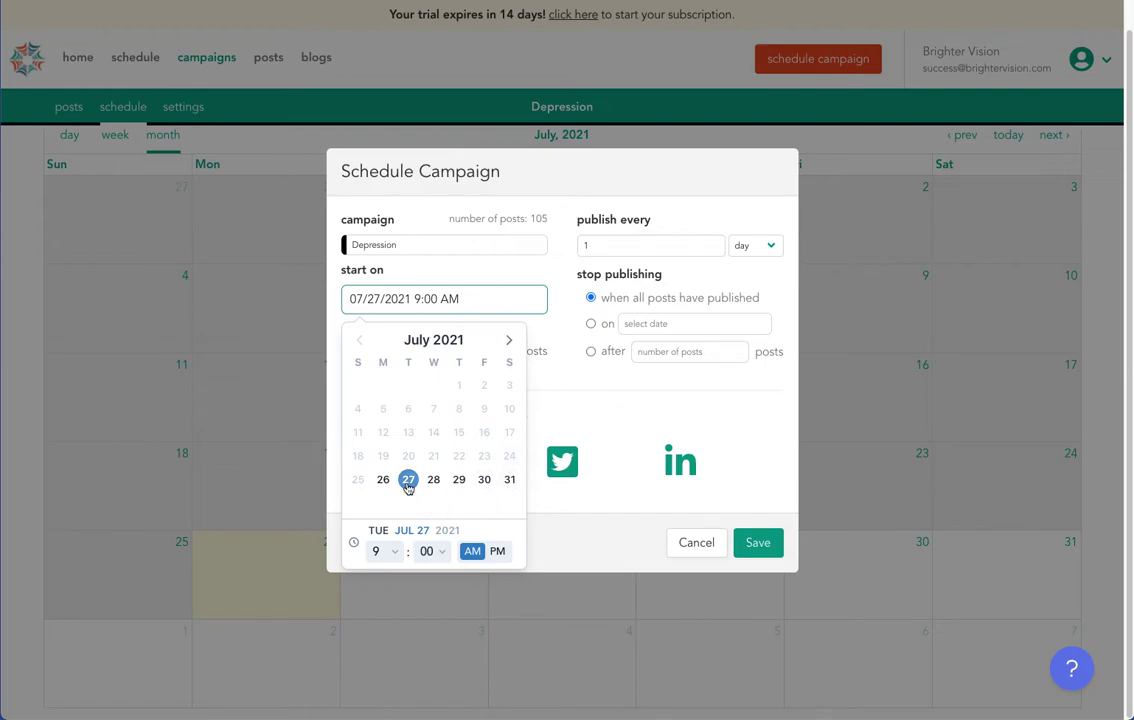
{"action": "left_click", "coordinate": [508, 340]}
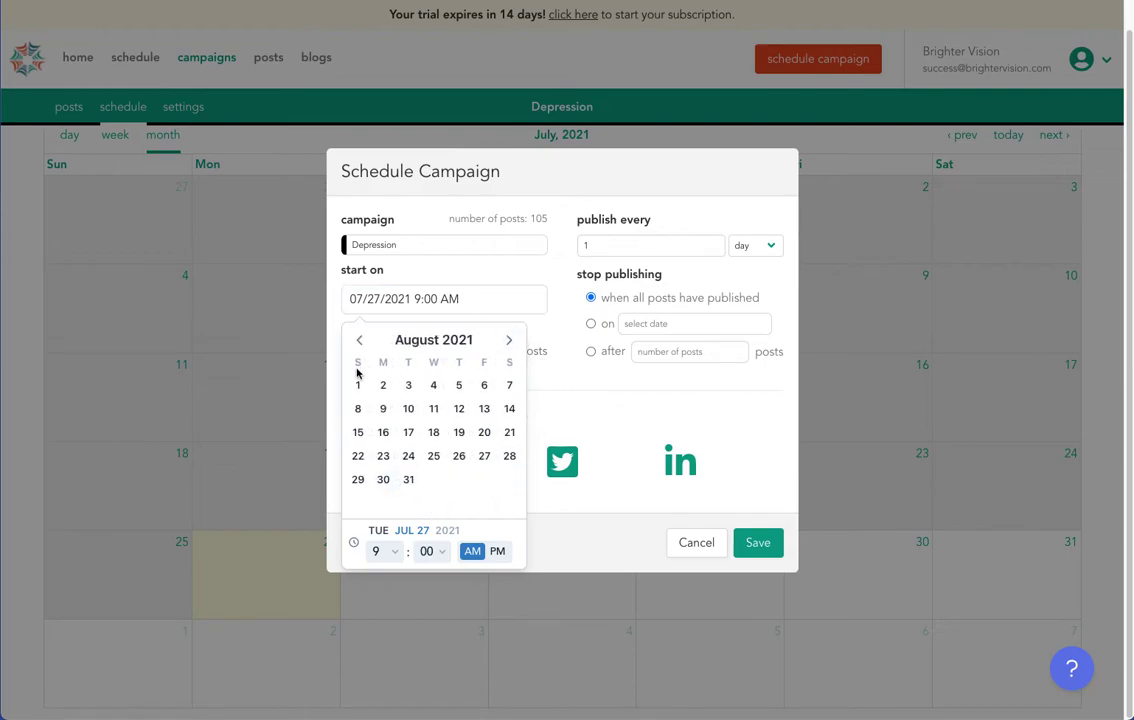
{"action": "left_click", "coordinate": [384, 386]}
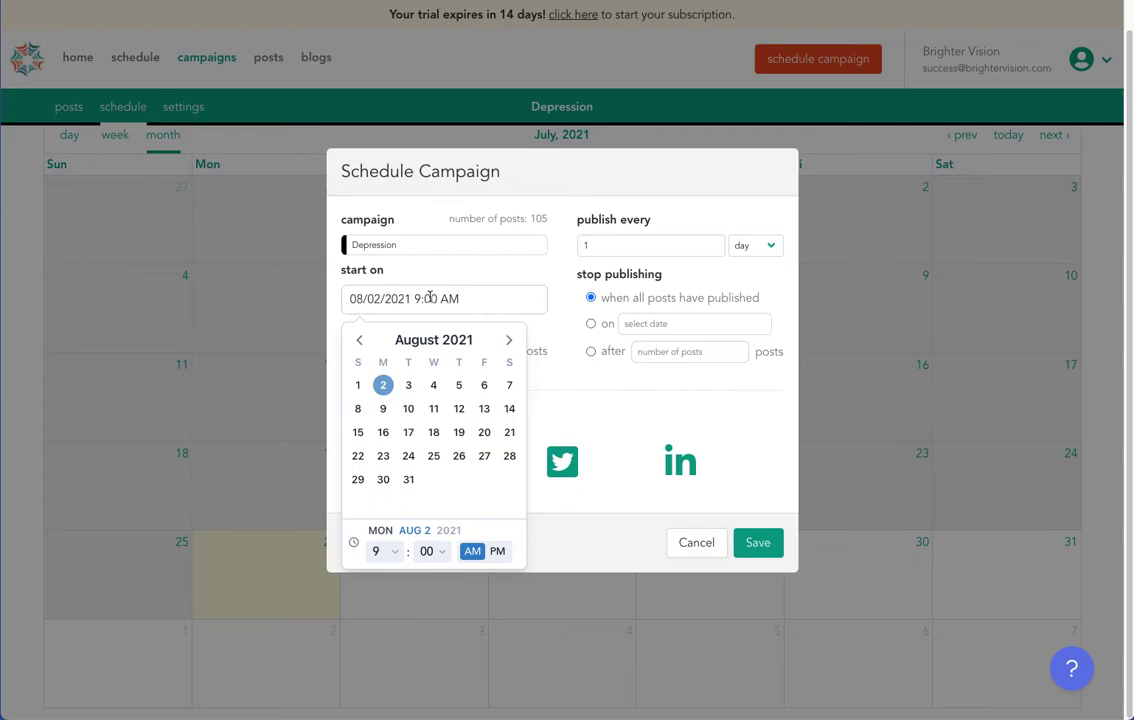
{"action": "left_click", "coordinate": [521, 306]}
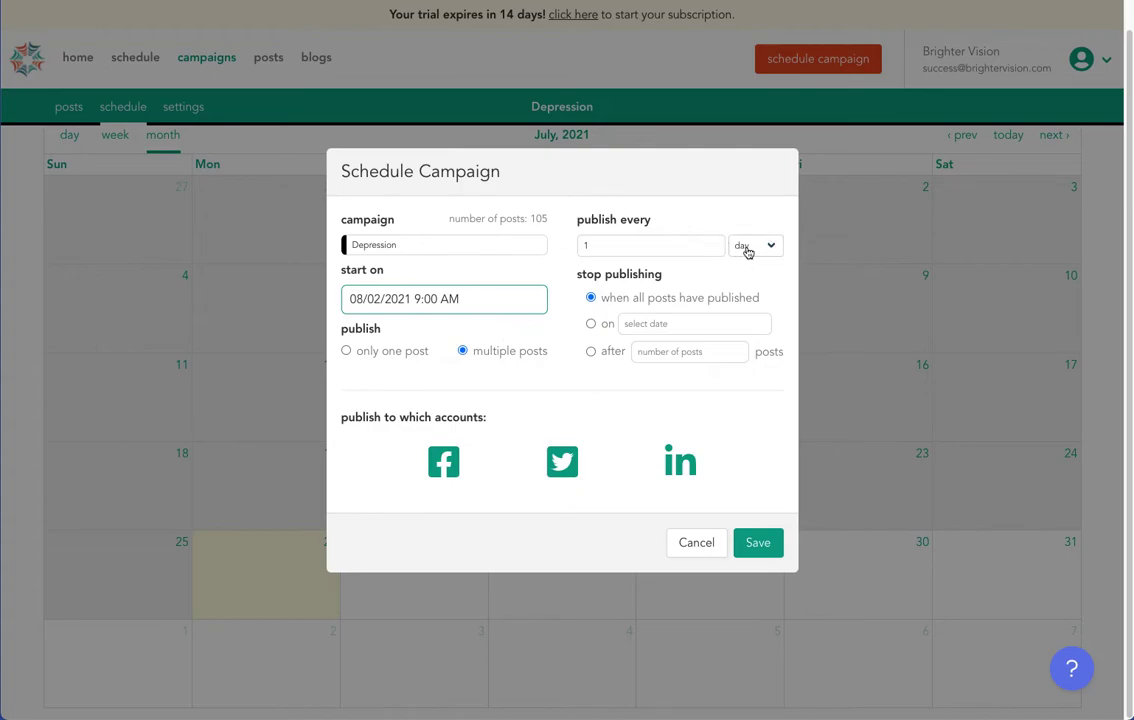
Make the campaign publish weekly on Monday, Wednesday and Friday.
{"action": "left_click", "coordinate": [747, 250]}
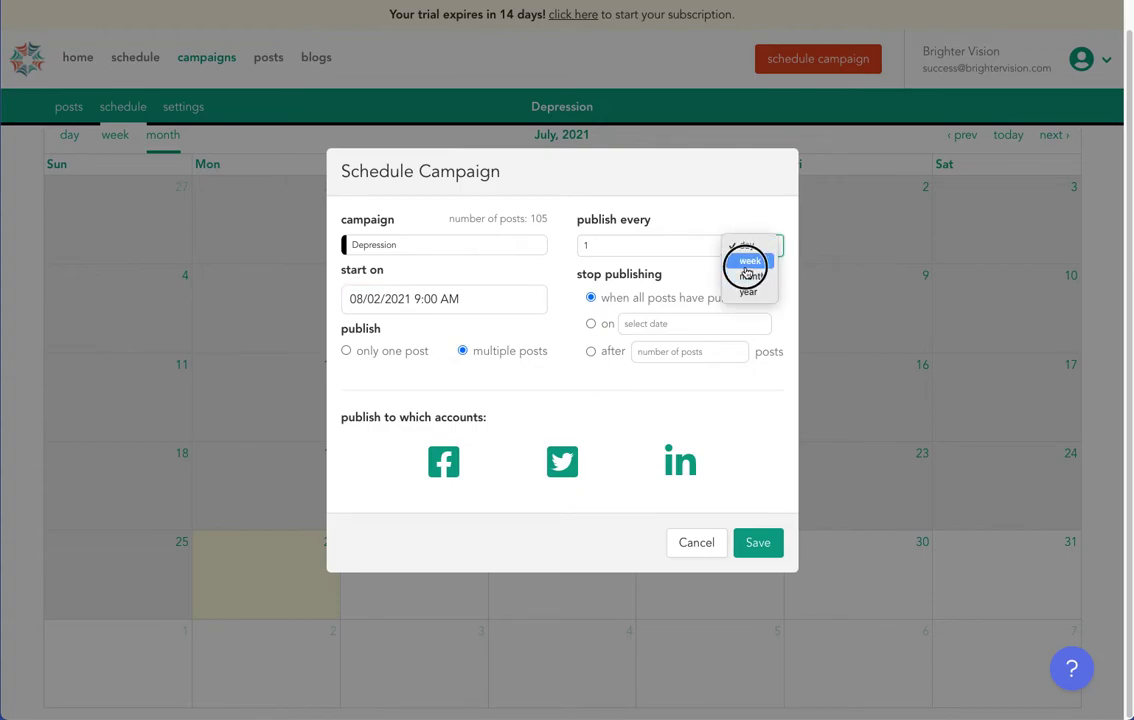
{"action": "left_click", "coordinate": [745, 266]}
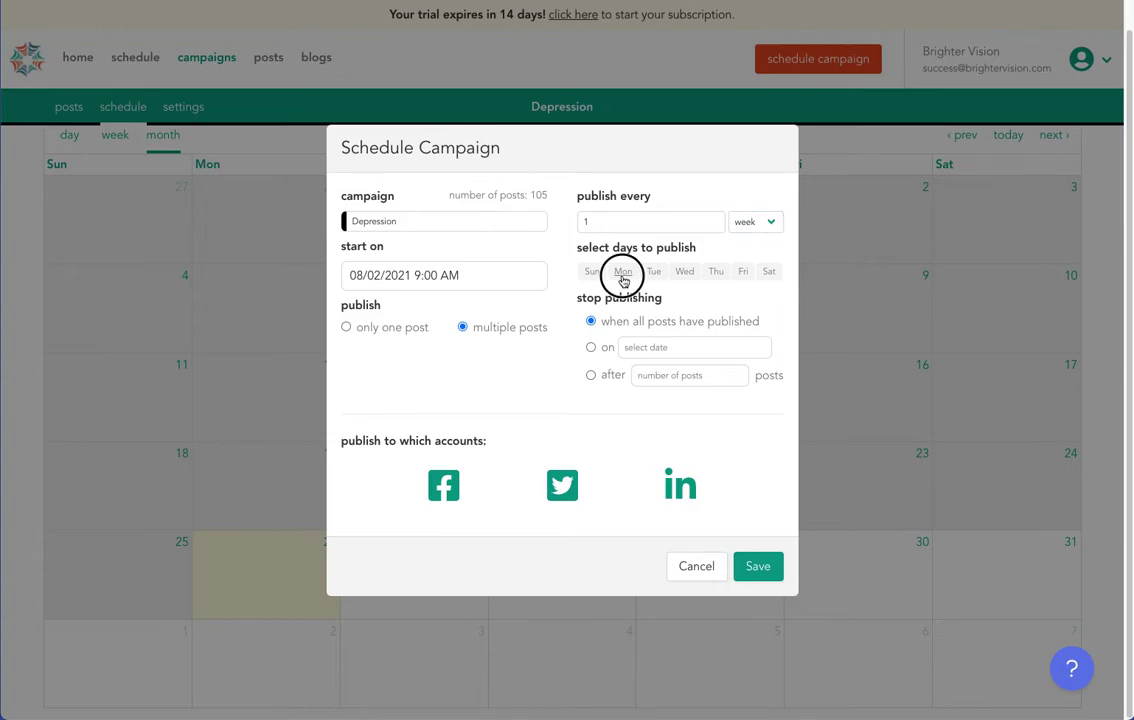
{"action": "left_click", "coordinate": [623, 279]}
{"action": "left_click", "coordinate": [684, 271]}
{"action": "left_click", "coordinate": [743, 273]}
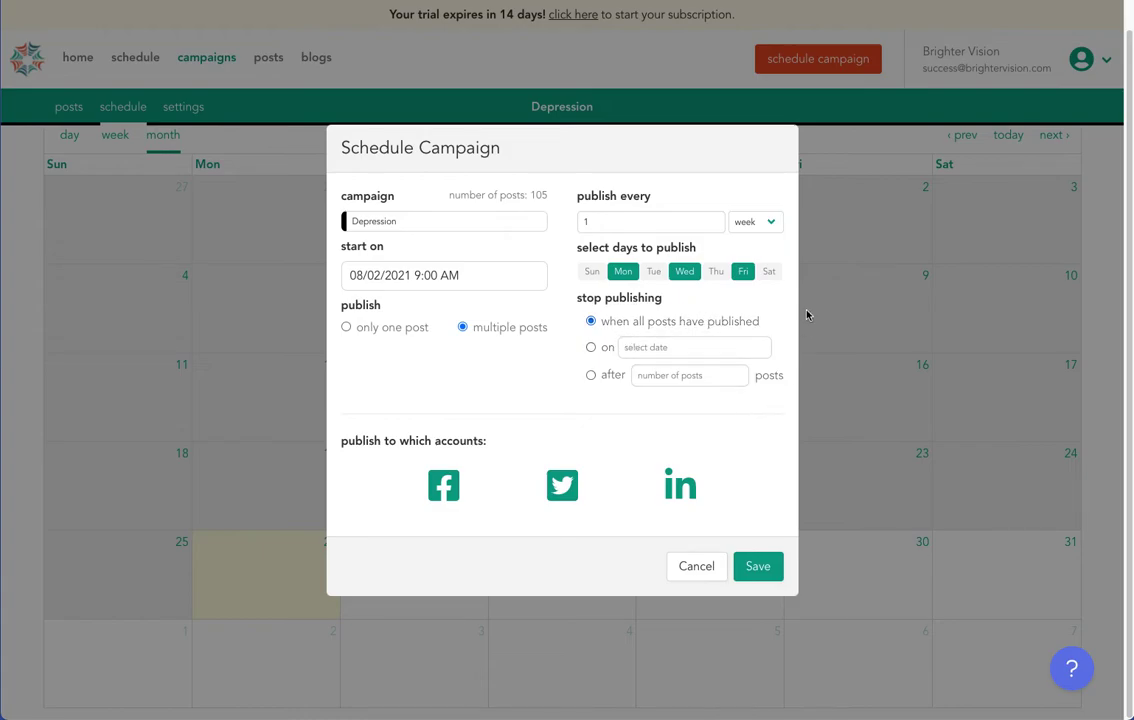
Run the campaign until all posts have published instead of stopping September 30, and save.
{"action": "left_click", "coordinate": [590, 347]}
{"action": "left_click", "coordinate": [678, 349]}
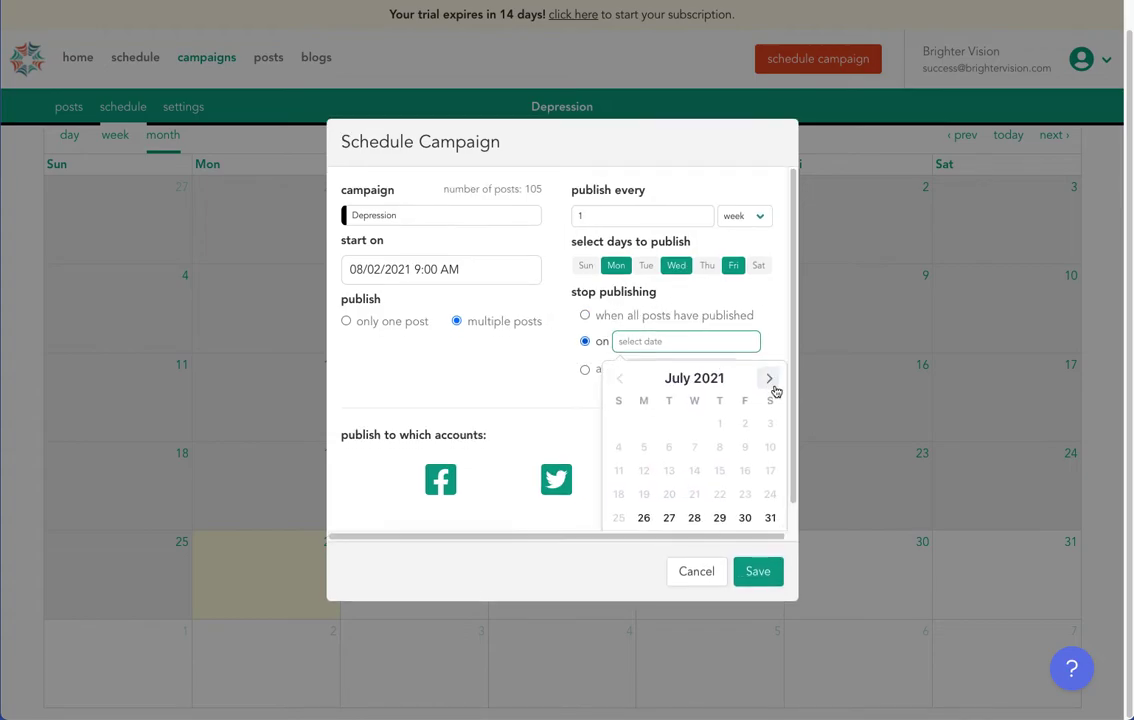
{"action": "left_click", "coordinate": [770, 379]}
{"action": "left_click", "coordinate": [770, 379]}
{"action": "left_click", "coordinate": [719, 518]}
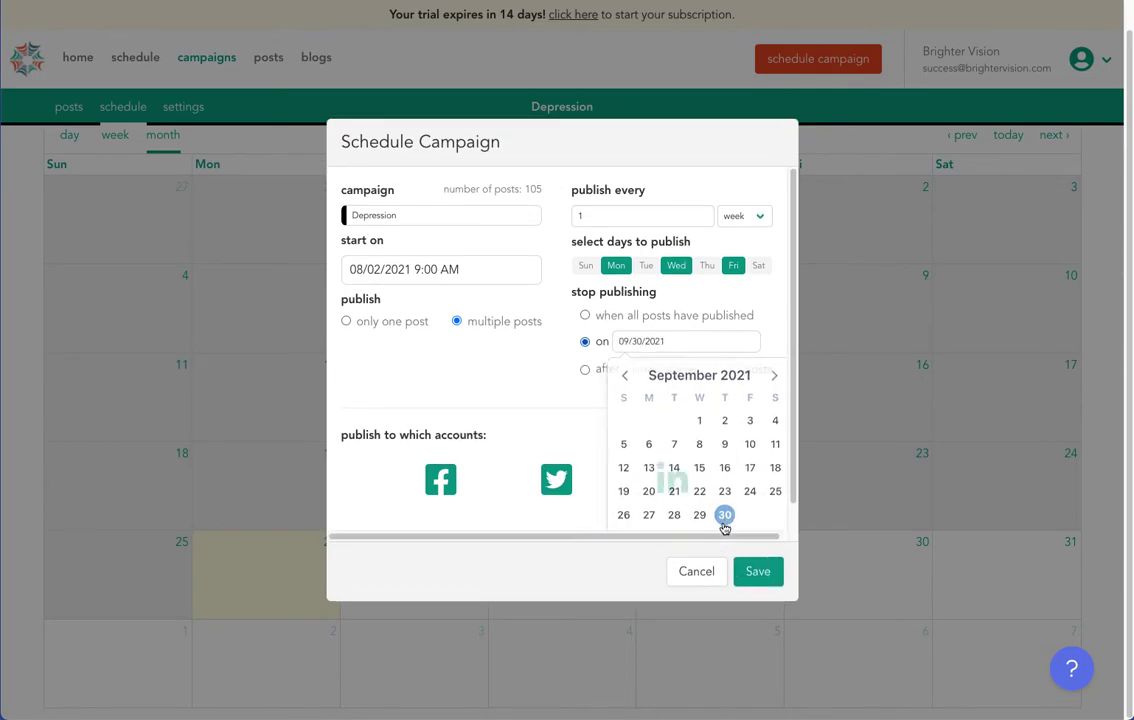
{"action": "left_click", "coordinate": [590, 321]}
{"action": "left_click", "coordinate": [761, 567]}
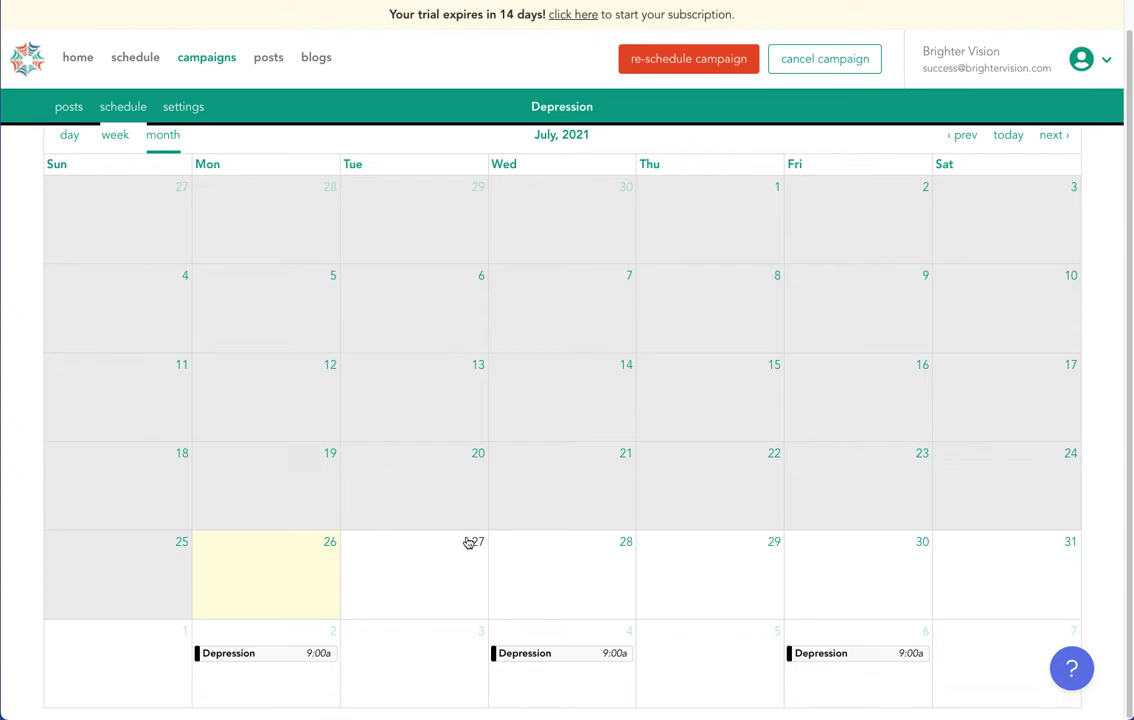
Switch the weekly days from Mon/Wed/Fri to Tue/Thu, save, and view August 2021.
{"action": "left_click", "coordinate": [668, 60]}
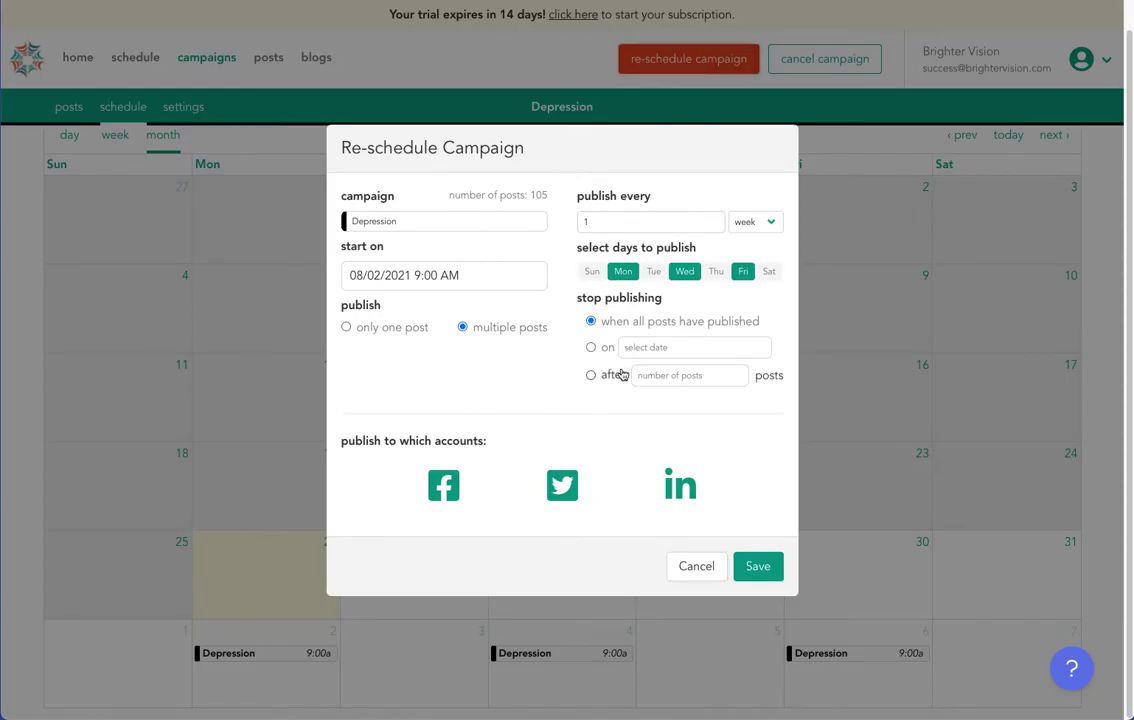
{"action": "left_click", "coordinate": [622, 271]}
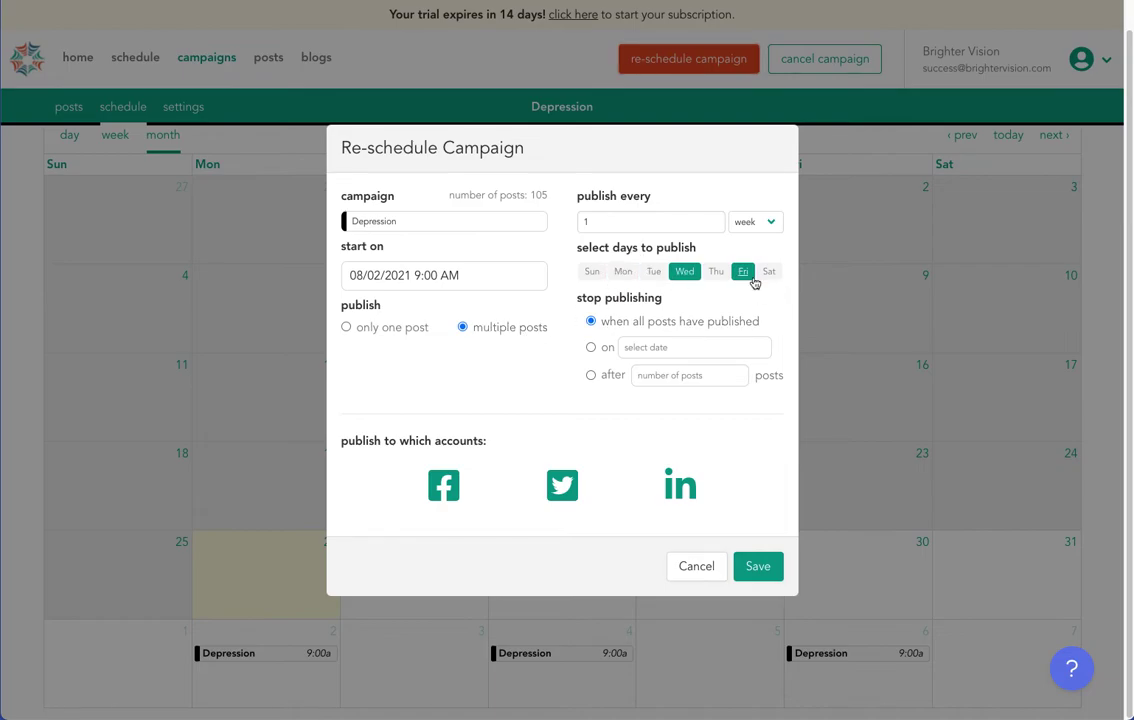
{"action": "left_click", "coordinate": [742, 271]}
{"action": "left_click", "coordinate": [683, 272]}
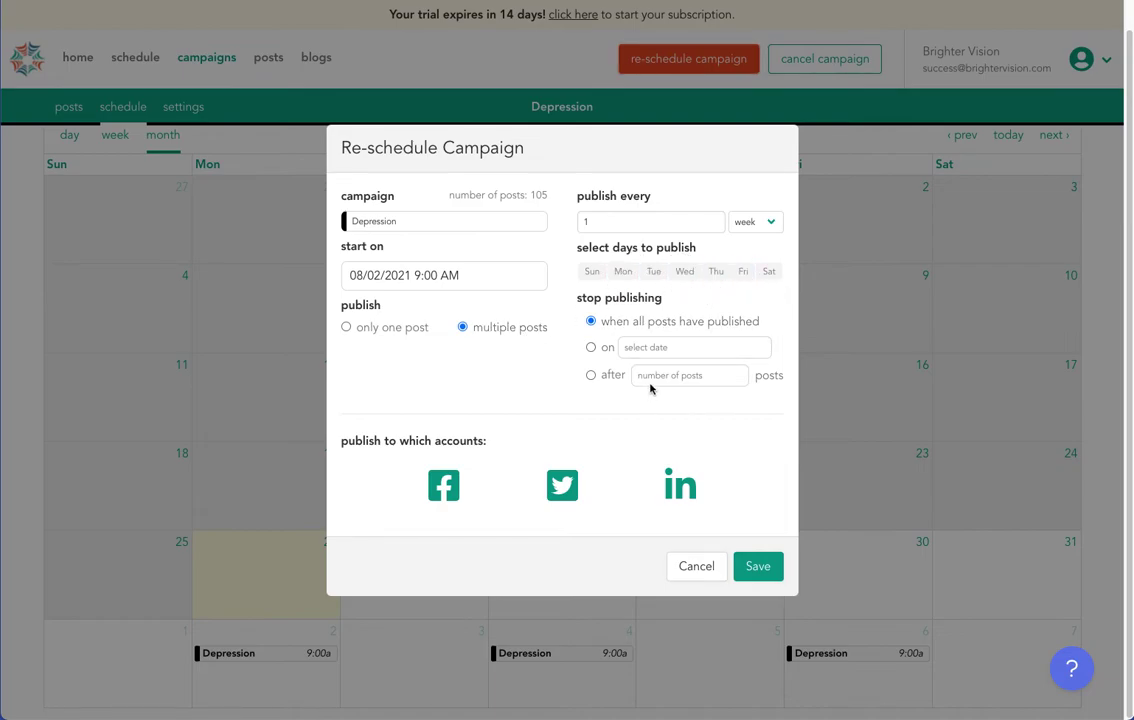
{"action": "left_click", "coordinate": [653, 271]}
{"action": "left_click", "coordinate": [716, 271]}
{"action": "left_click", "coordinate": [762, 568]}
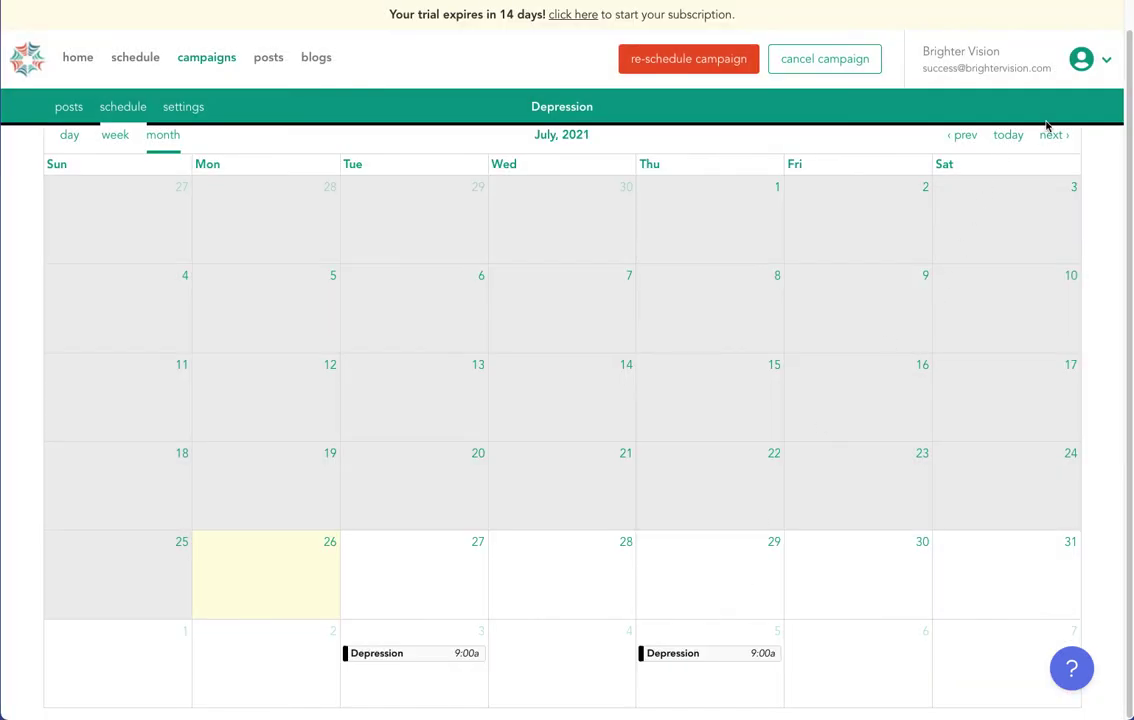
{"action": "left_click", "coordinate": [1050, 132]}
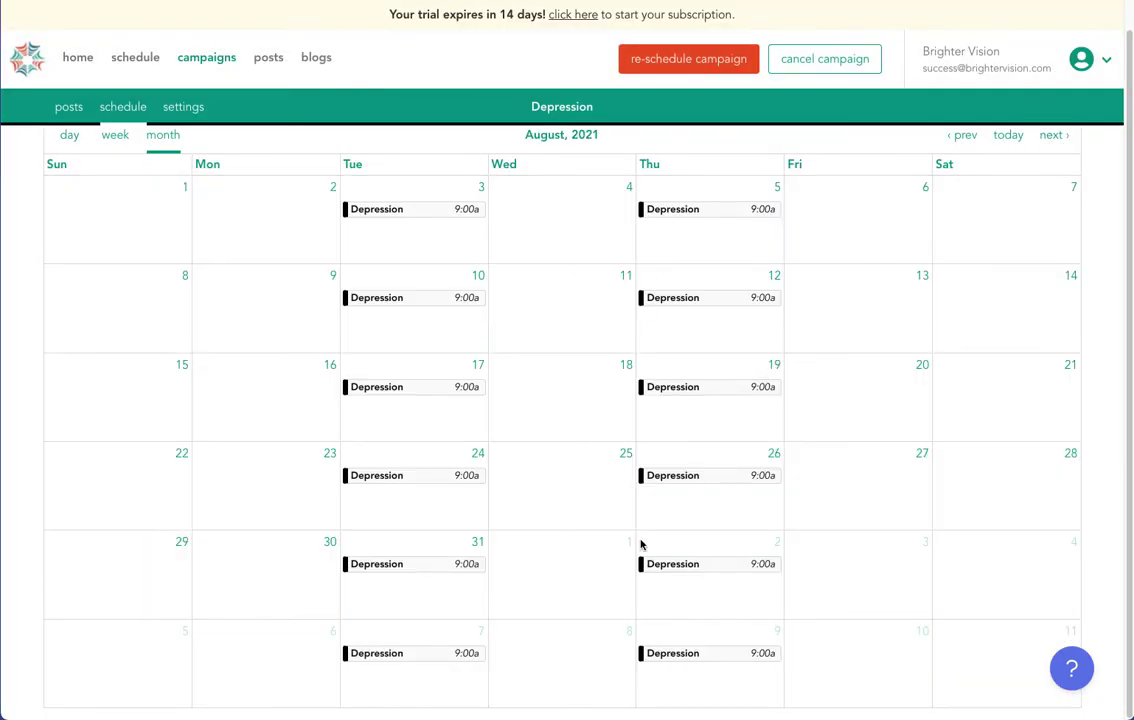
{"action": "scroll", "coordinate": [640, 540], "scroll_direction": "up", "scroll_amount": 1}
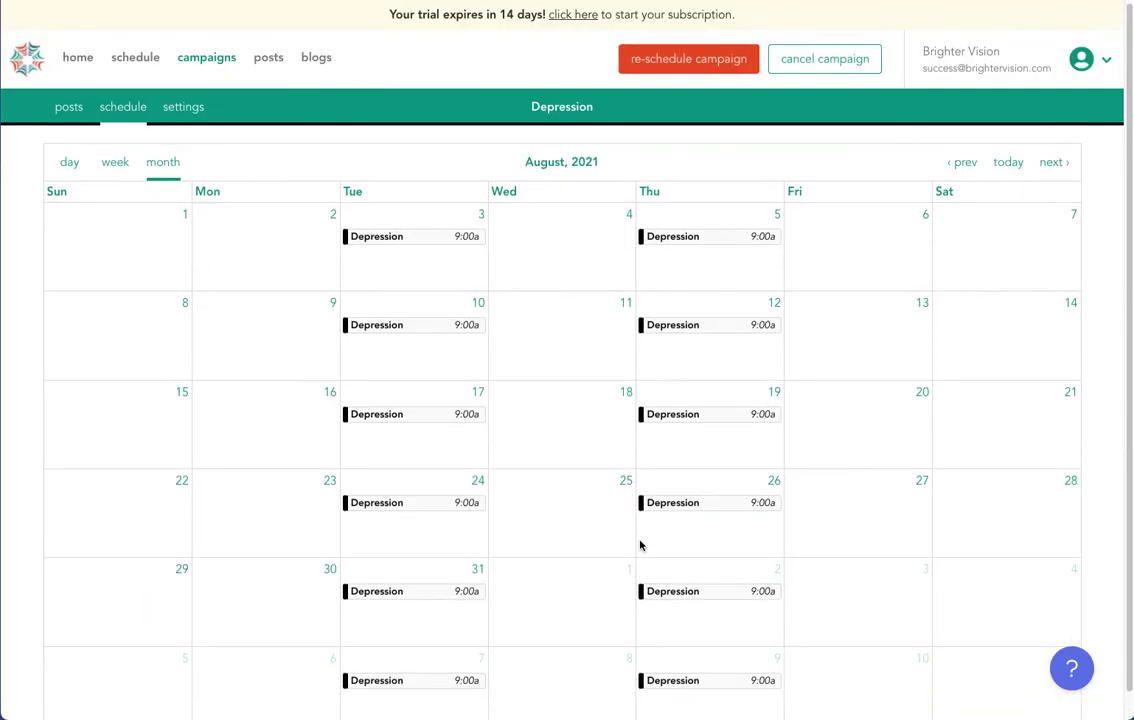
Browse the saved posts, cancel a custom post draft, and switch to the post library.
{"action": "left_click", "coordinate": [258, 60]}
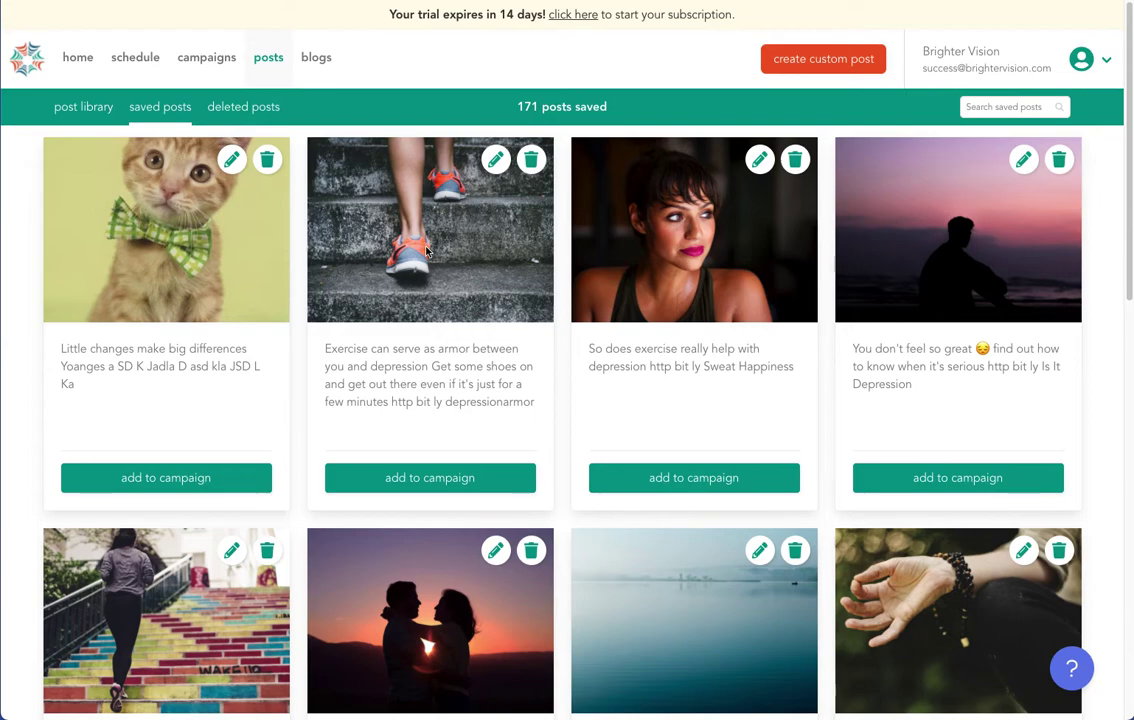
{"action": "left_click", "coordinate": [800, 63]}
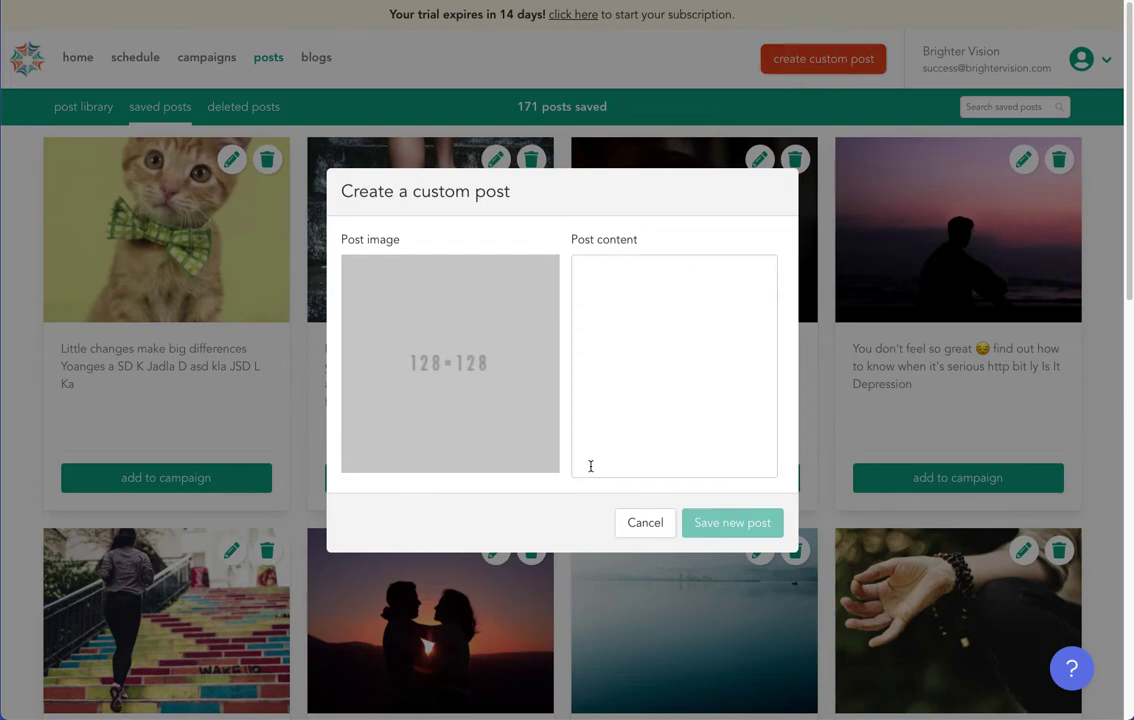
{"action": "left_click", "coordinate": [660, 521]}
{"action": "left_click", "coordinate": [75, 106]}
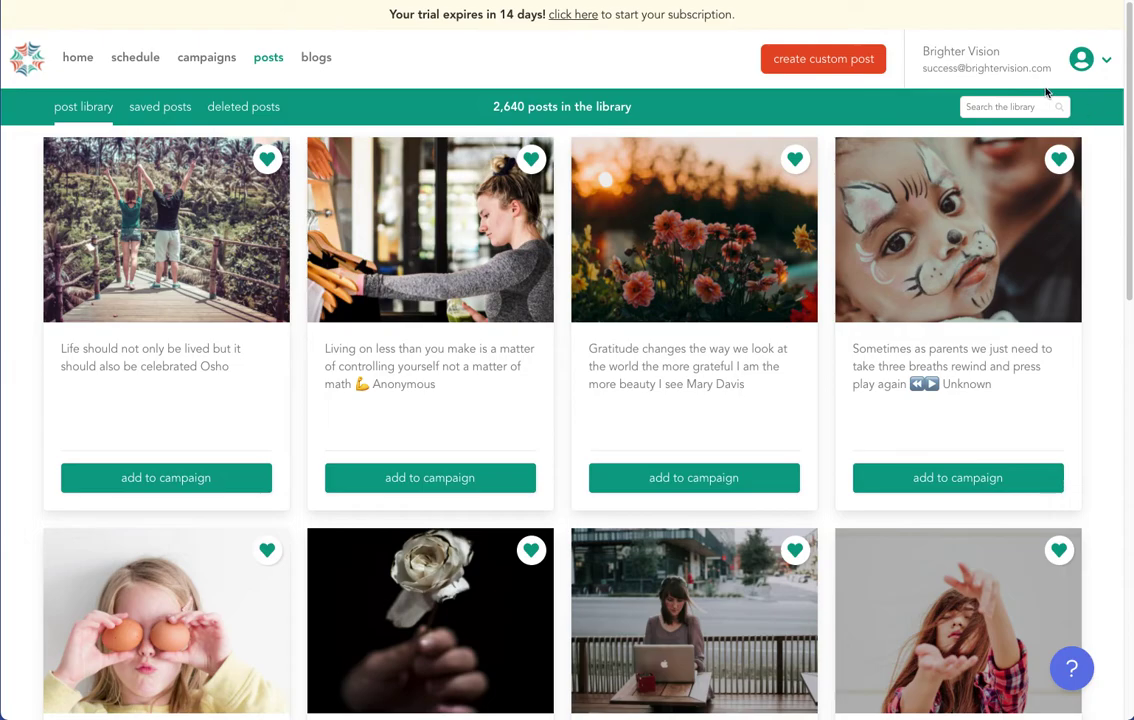
Search the post library for 'dep' and dismiss the campaign panel opened on another post.
{"action": "left_click", "coordinate": [1010, 107]}
{"action": "type", "text": "depression"}
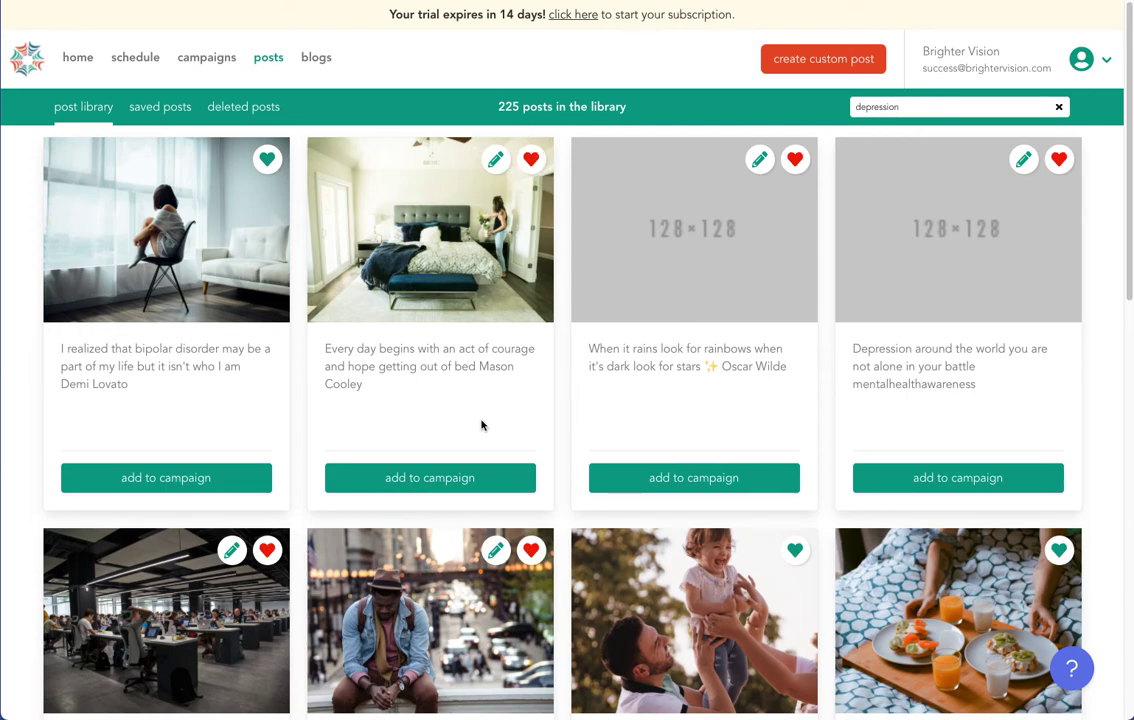
{"action": "left_click", "coordinate": [452, 481]}
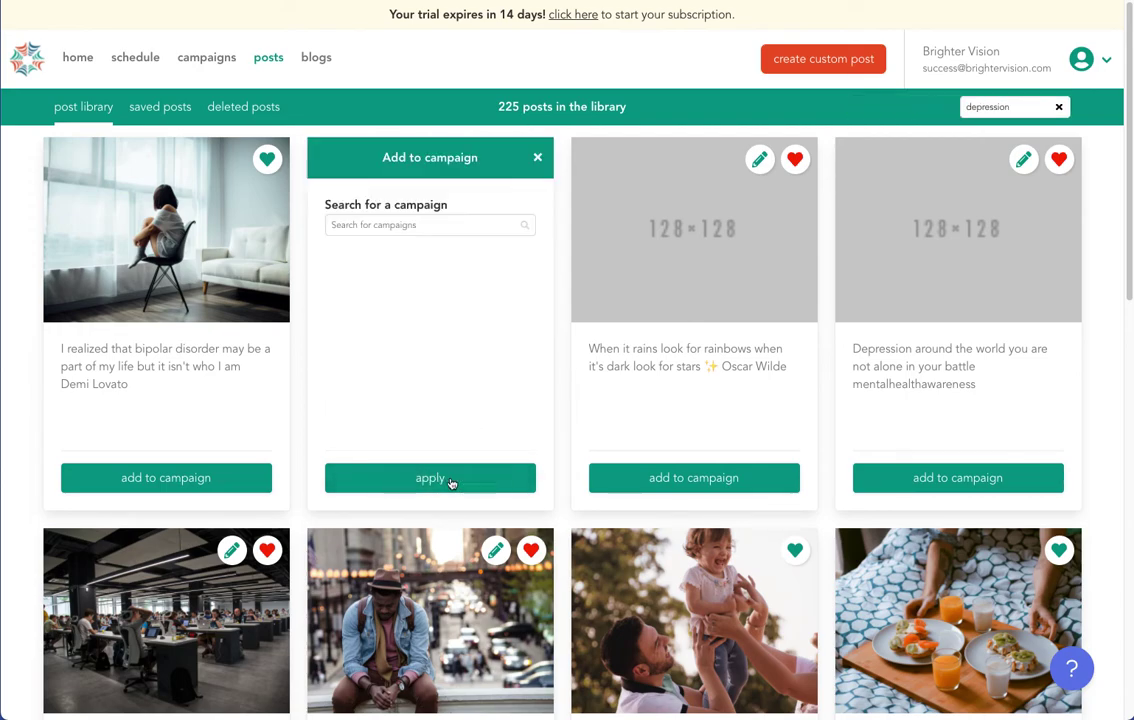
{"action": "left_click", "coordinate": [538, 158]}
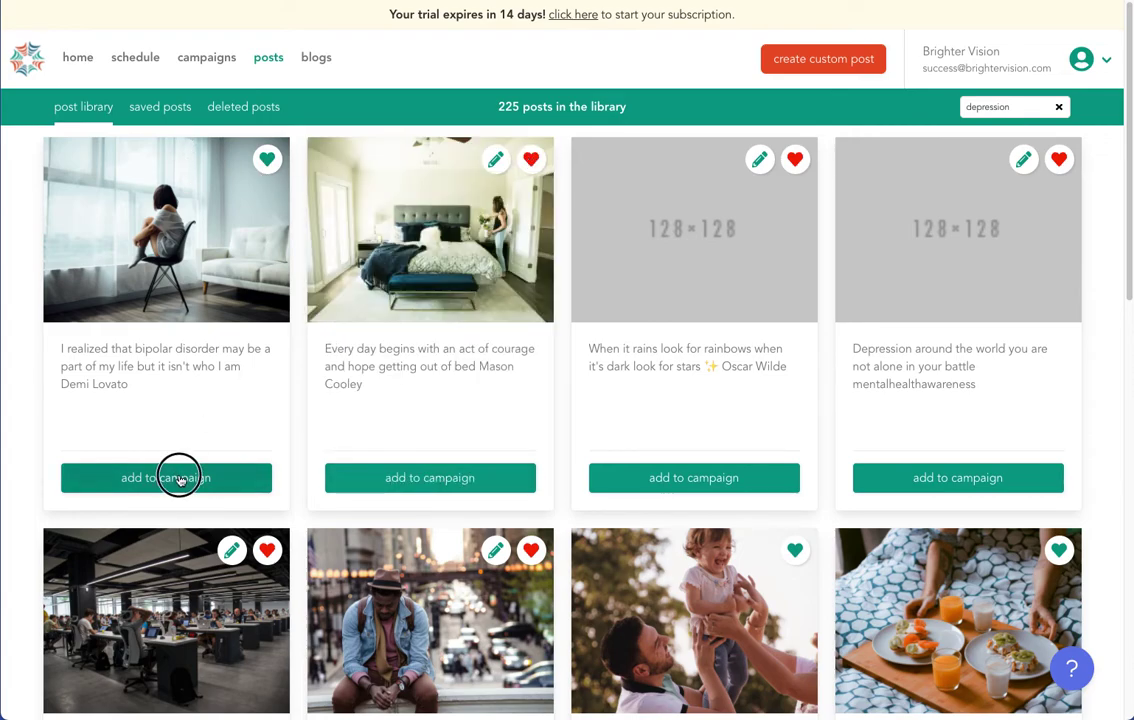
Add the bipolar quote post to the Depression campaign, then go to the blogs library.
{"action": "left_click", "coordinate": [165, 477]}
{"action": "left_click", "coordinate": [77, 255]}
{"action": "left_click", "coordinate": [184, 470]}
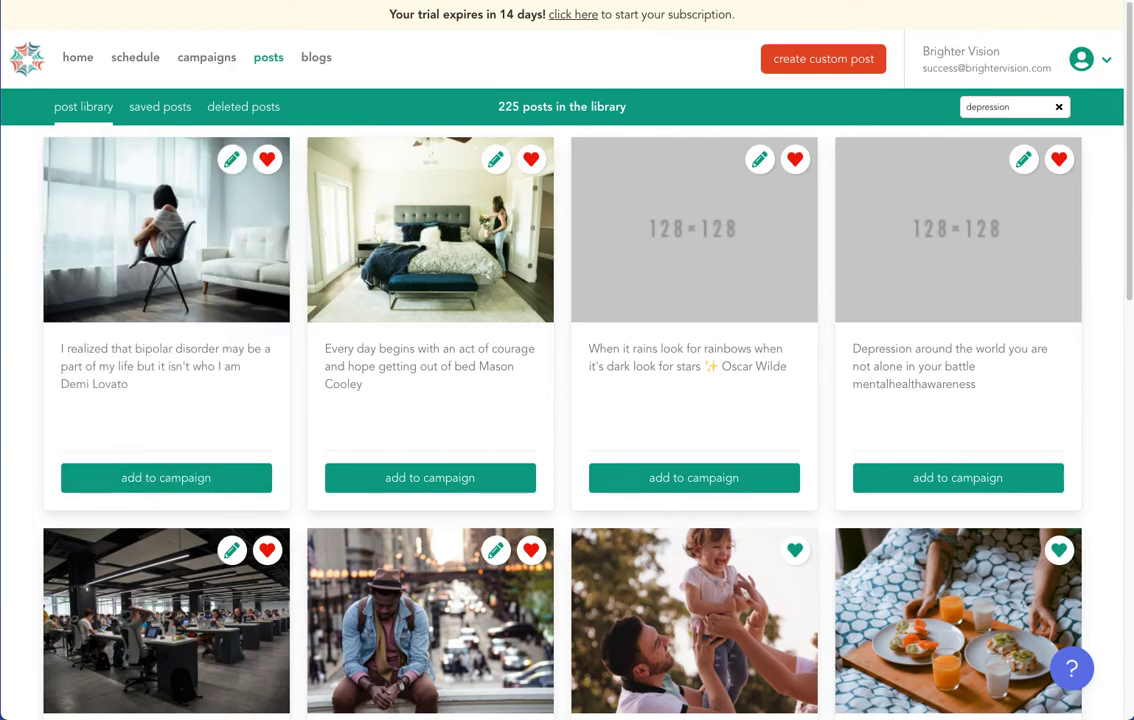
{"action": "left_click", "coordinate": [316, 57]}
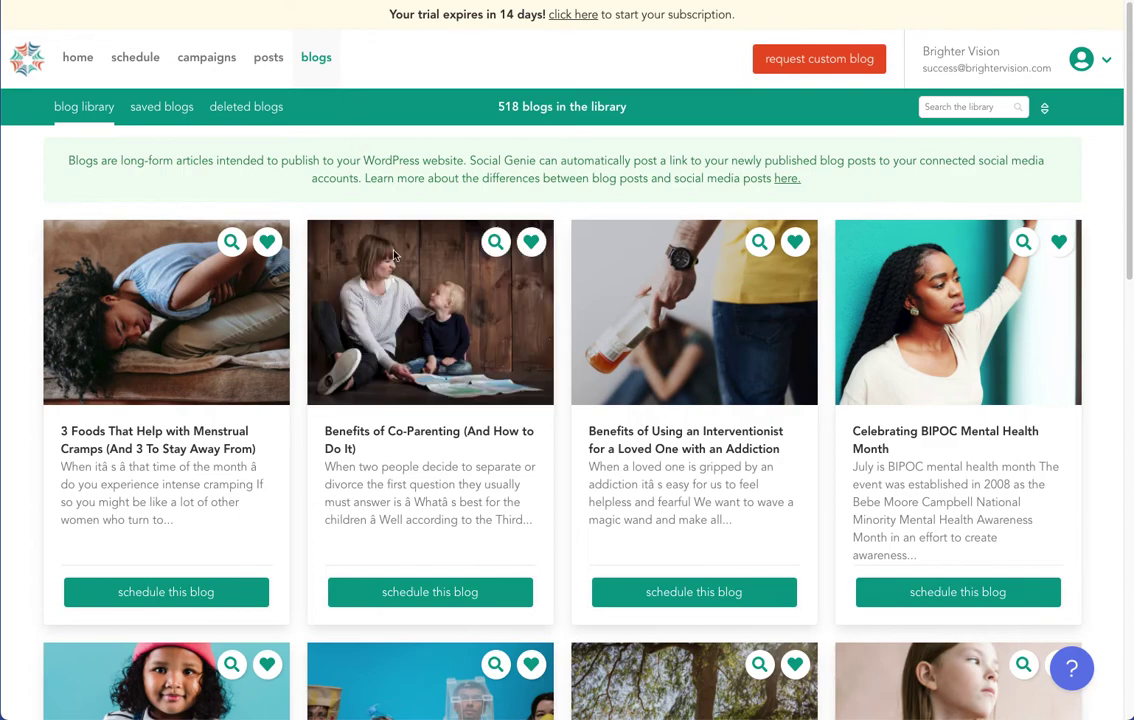
Search blogs for 'depres' to get 164 results and favorite the Benefits of Co-Parenting blog.
{"action": "left_click", "coordinate": [960, 107]}
{"action": "type", "text": "depression"}
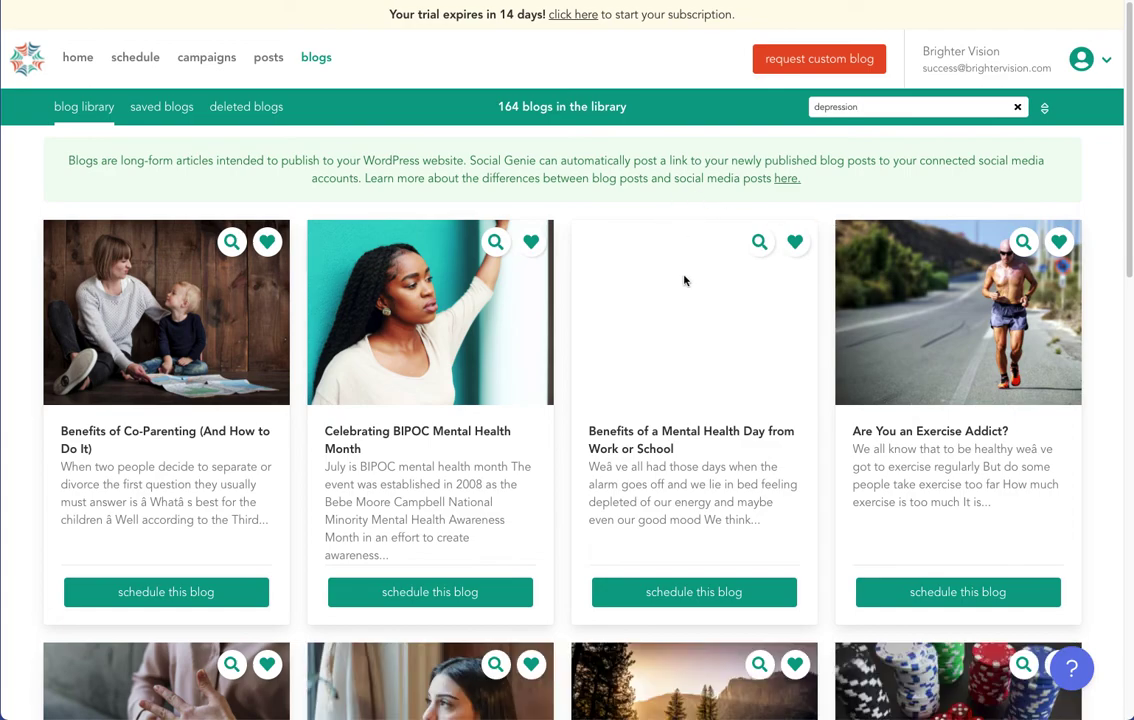
{"action": "scroll", "coordinate": [665, 300], "scroll_direction": "down", "scroll_amount": 1}
{"action": "scroll", "coordinate": [620, 300], "scroll_direction": "up", "scroll_amount": 1}
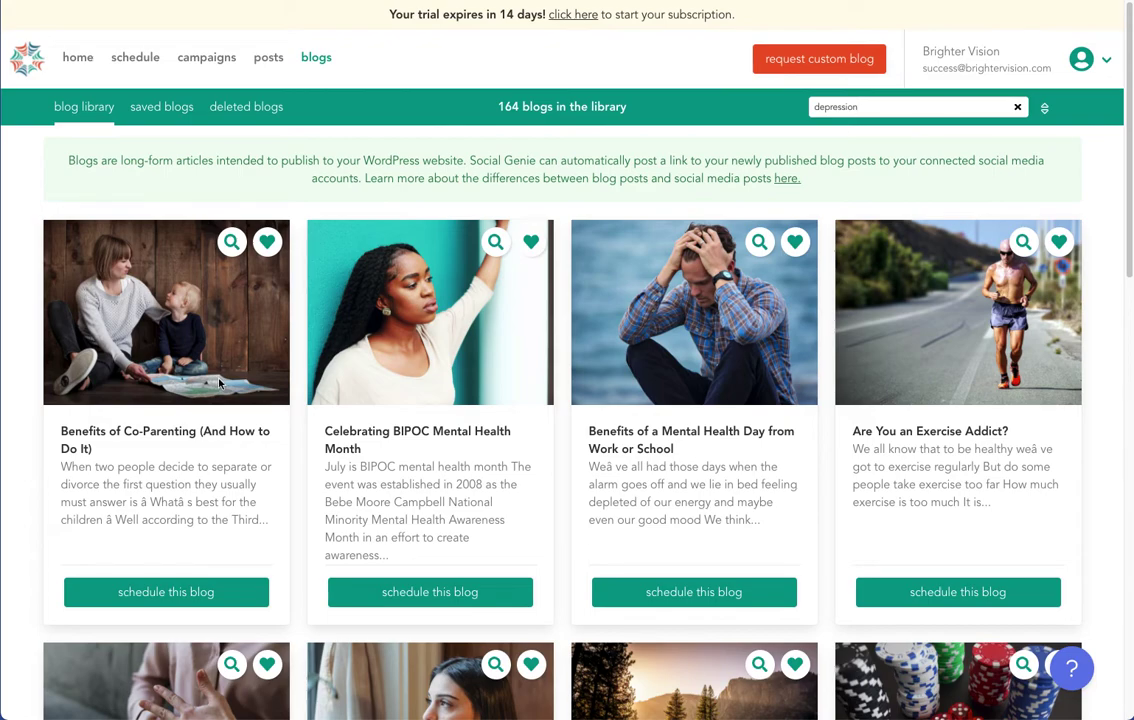
{"action": "left_click", "coordinate": [262, 240]}
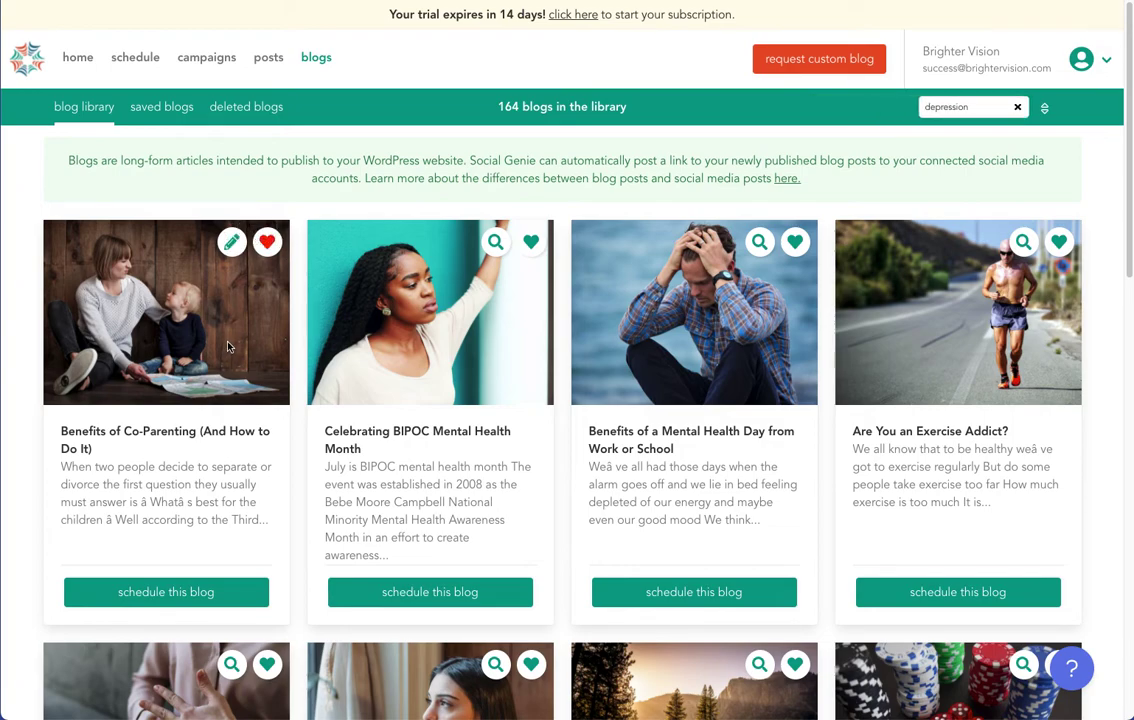
Edit the Co-Parenting blog text: delete garbled characters, add test text, and cut the tips passage.
{"action": "left_click", "coordinate": [231, 244]}
{"action": "double_click", "coordinate": [552, 179]}
{"action": "key", "text": "BackSpace"}
{"action": "scroll", "coordinate": [621, 517], "scroll_direction": "down", "scroll_amount": 3}
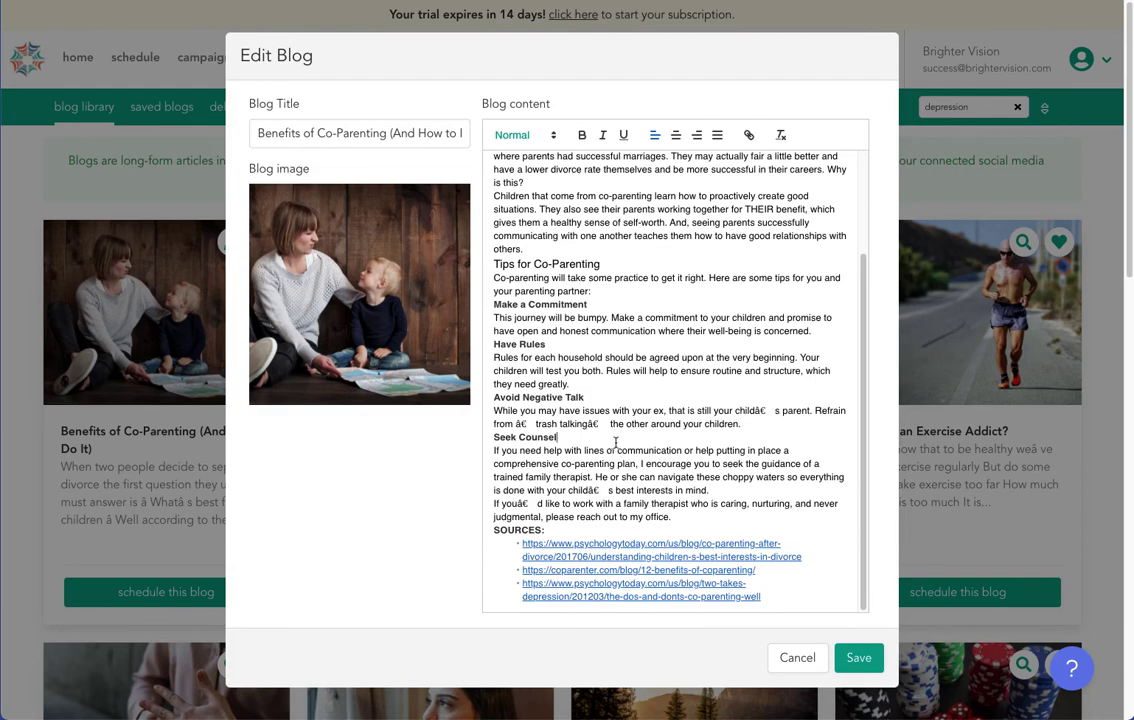
{"action": "key", "text": "Return"}
{"action": "key", "text": "Return"}
{"action": "type", "text": "sdfgdfgsdfgsdfgl;kjfg"}
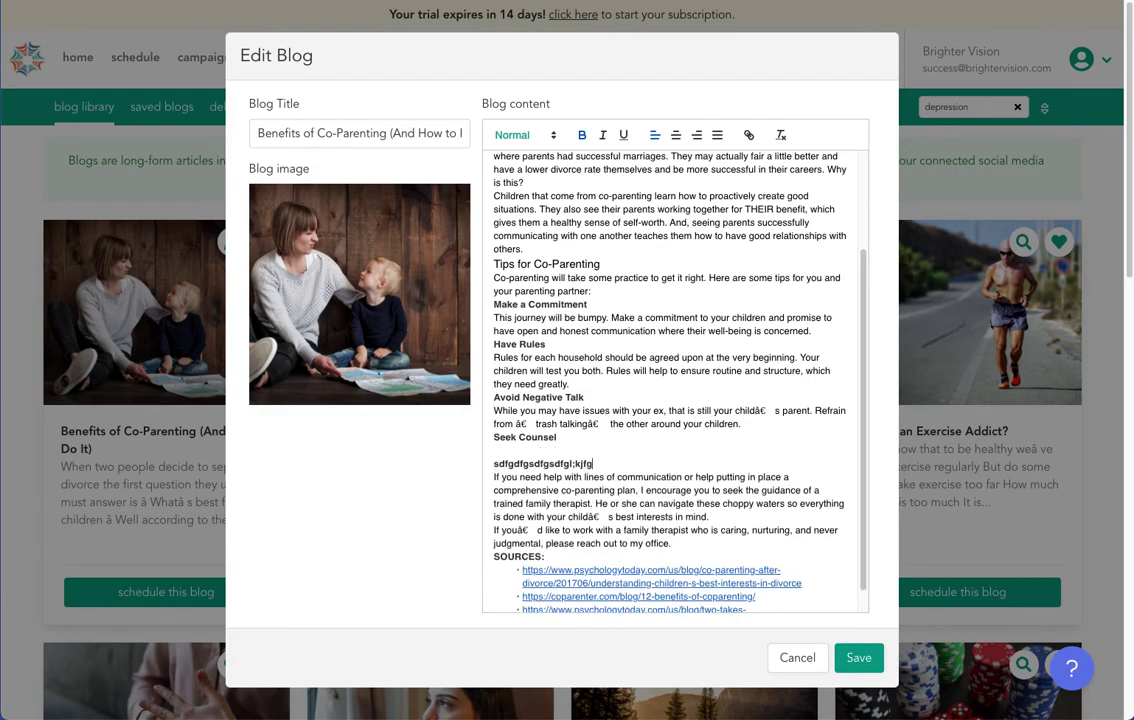
{"action": "type", "text": ";ldskfjgsdfg"}
{"action": "left_click_drag", "start_coordinate": [601, 372], "coordinate": [524, 249]}
{"action": "key", "text": "BackSpace"}
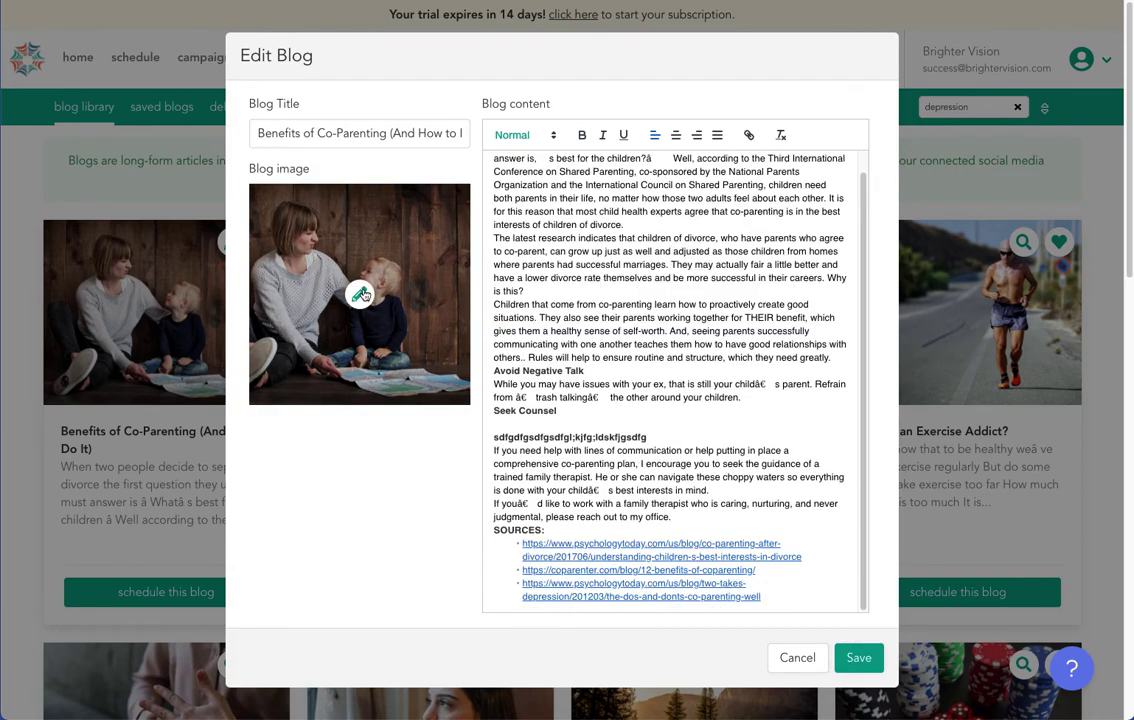
Replace the blog image with the crystal-ball-on-sand photo and save the blog.
{"action": "left_click", "coordinate": [361, 297]}
{"action": "left_click", "coordinate": [572, 342]}
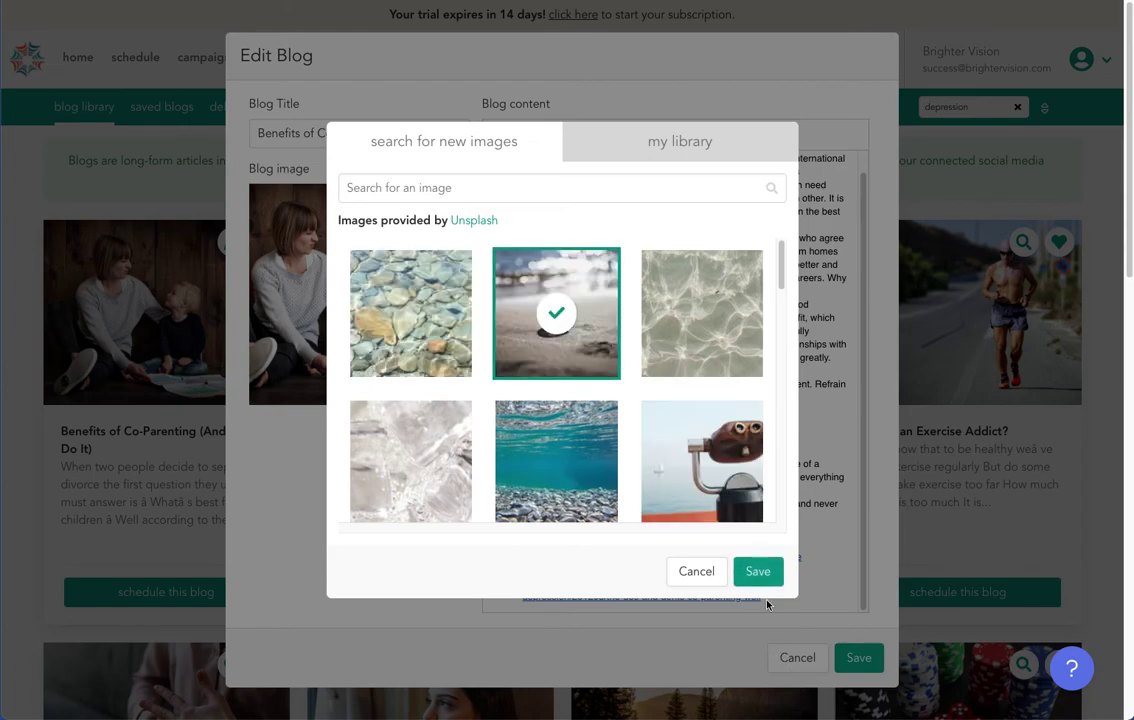
{"action": "left_click", "coordinate": [766, 573]}
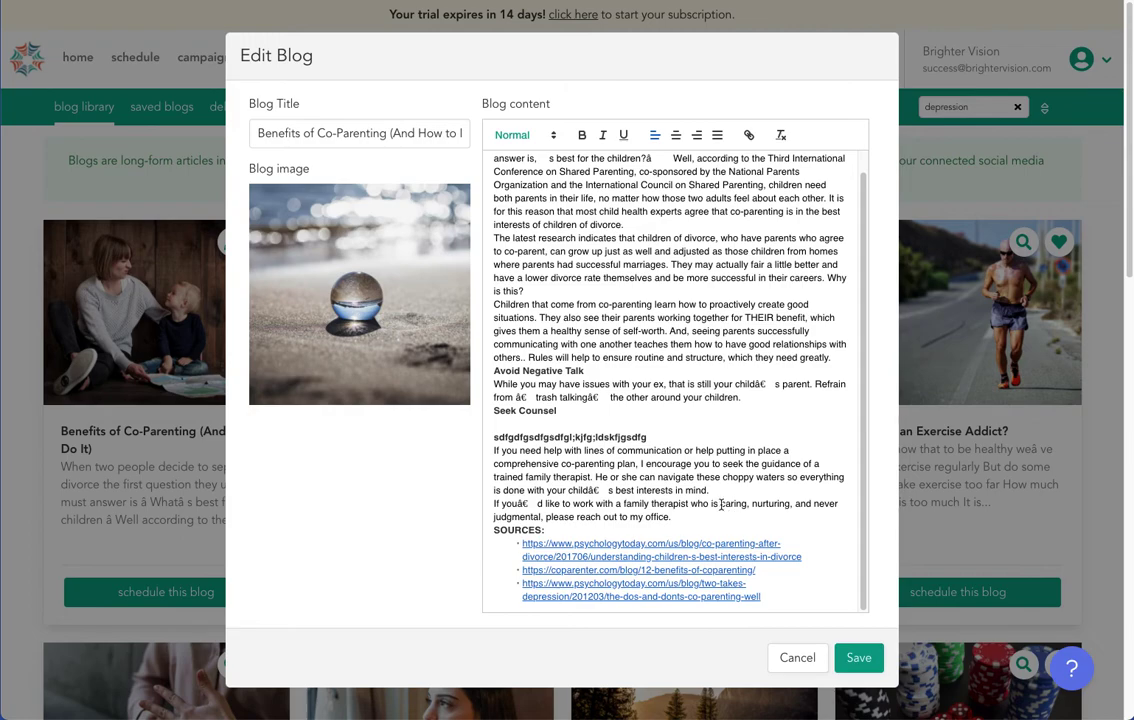
{"action": "scroll", "coordinate": [622, 512], "scroll_direction": "up", "scroll_amount": 1}
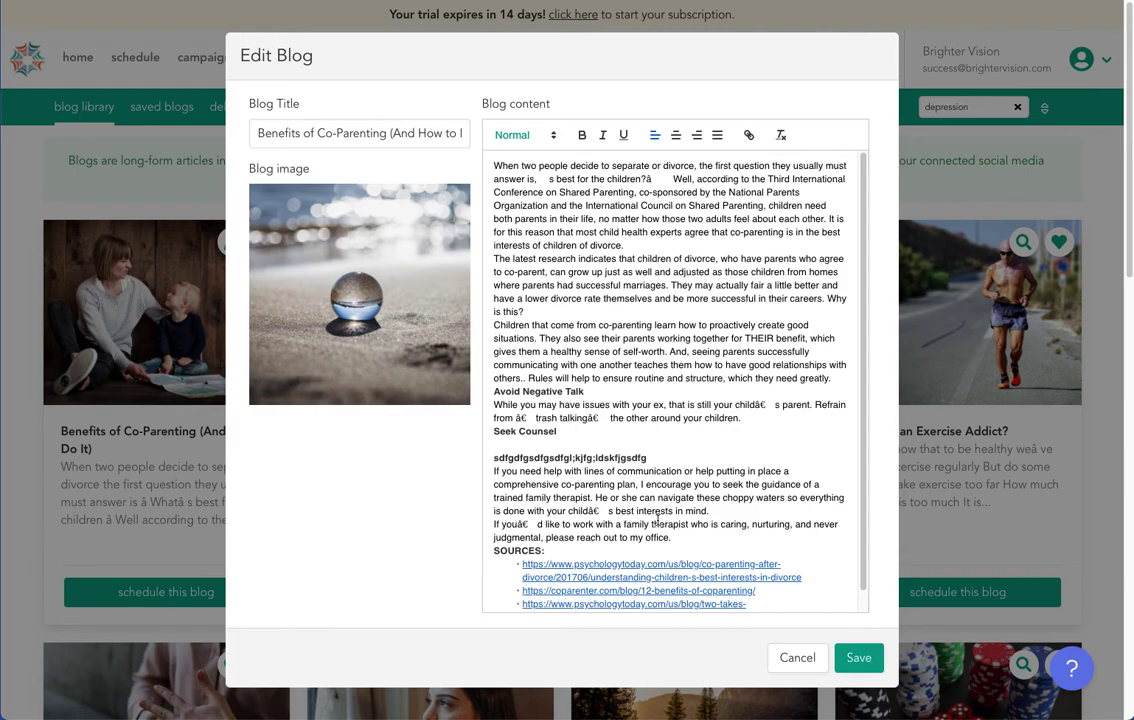
{"action": "scroll", "coordinate": [620, 401], "scroll_direction": "down", "scroll_amount": 1}
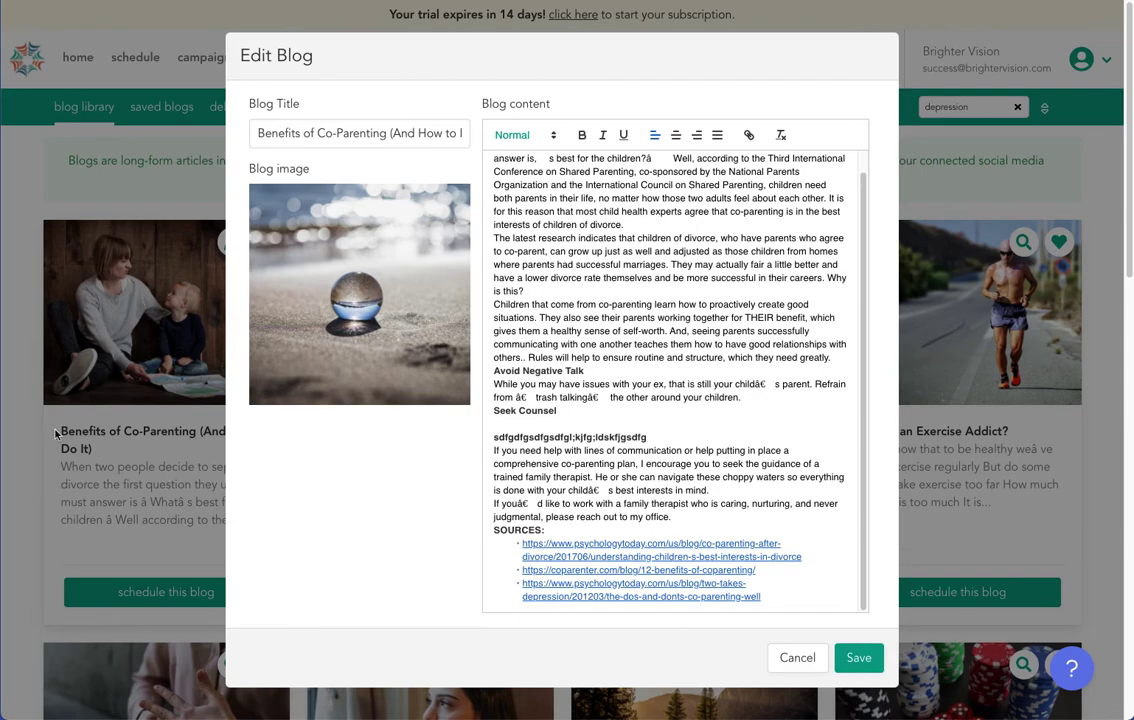
{"action": "left_click", "coordinate": [856, 658]}
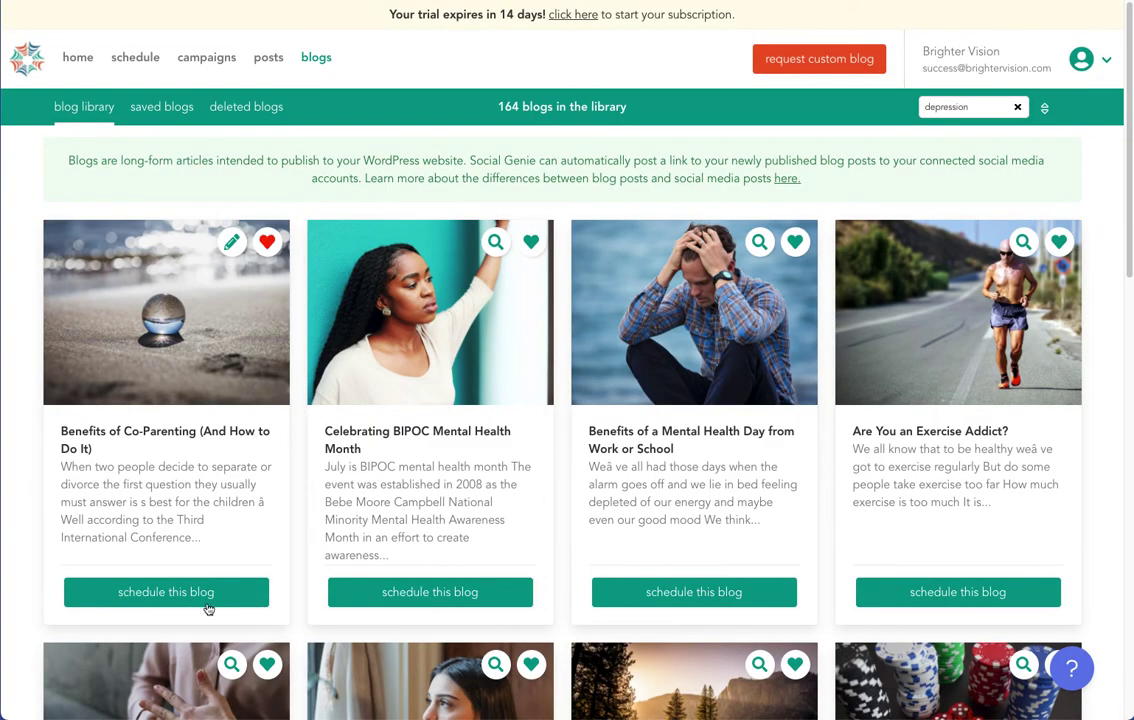
Set the Co-Parenting blog's publish date to August 4, 2021 at 4:00 PM.
{"action": "left_click", "coordinate": [205, 591]}
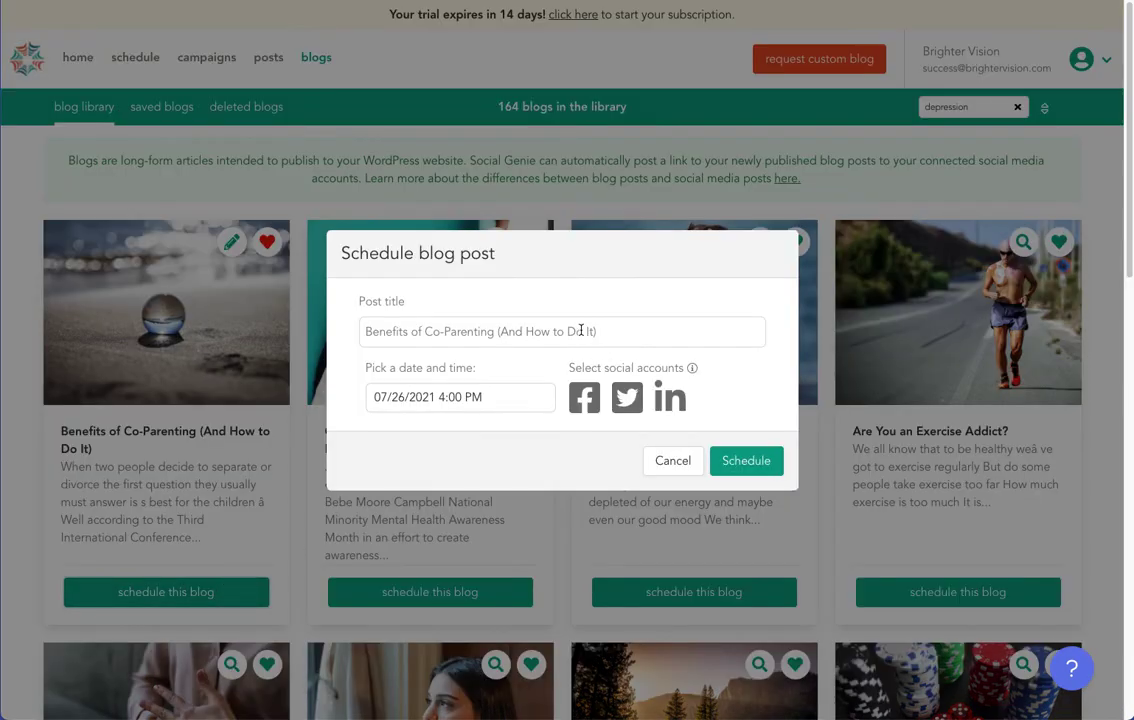
{"action": "left_click", "coordinate": [504, 396]}
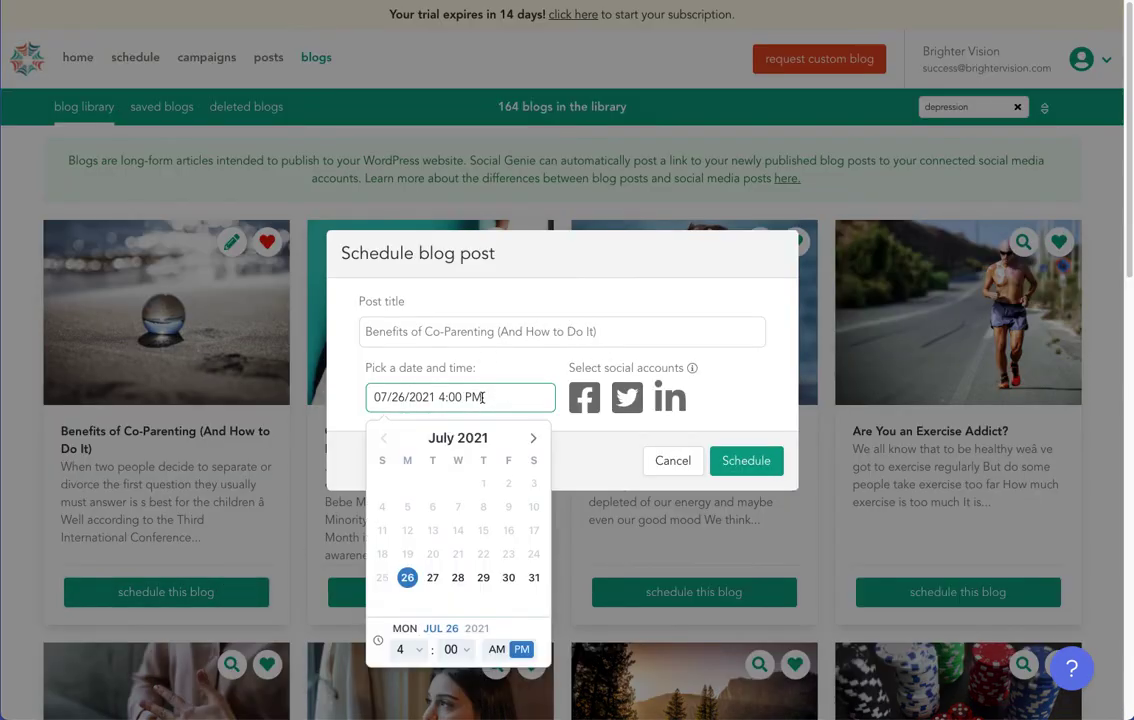
{"action": "left_click", "coordinate": [533, 438]}
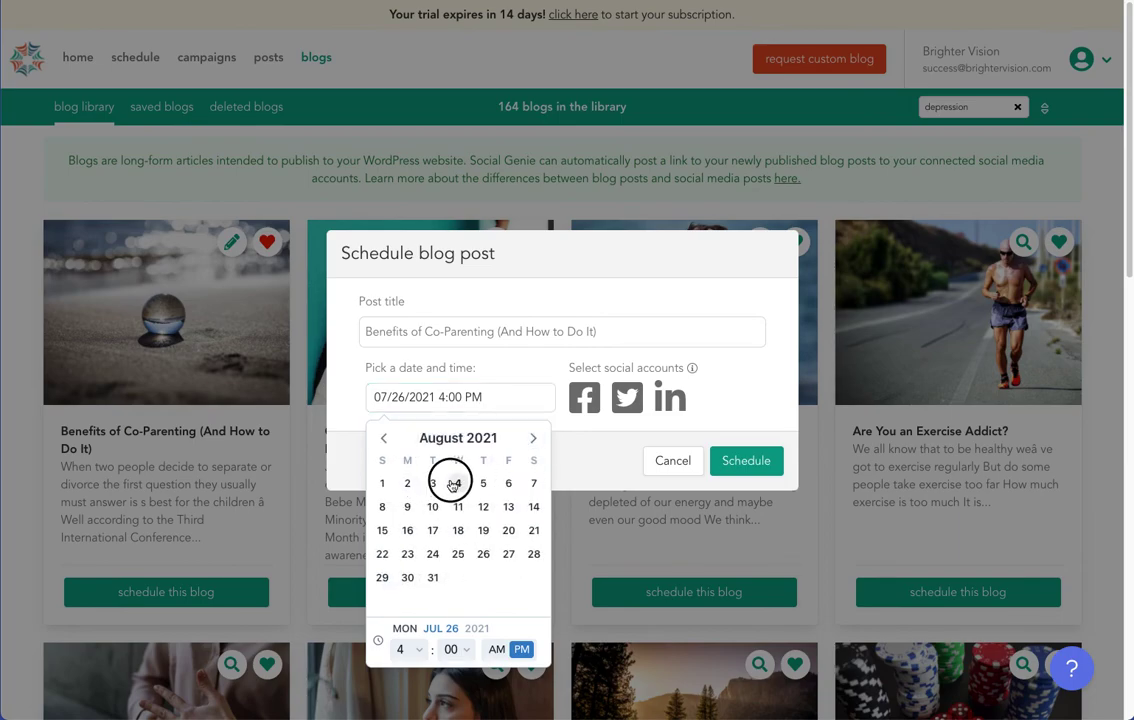
{"action": "left_click", "coordinate": [458, 483]}
{"action": "left_click", "coordinate": [517, 370]}
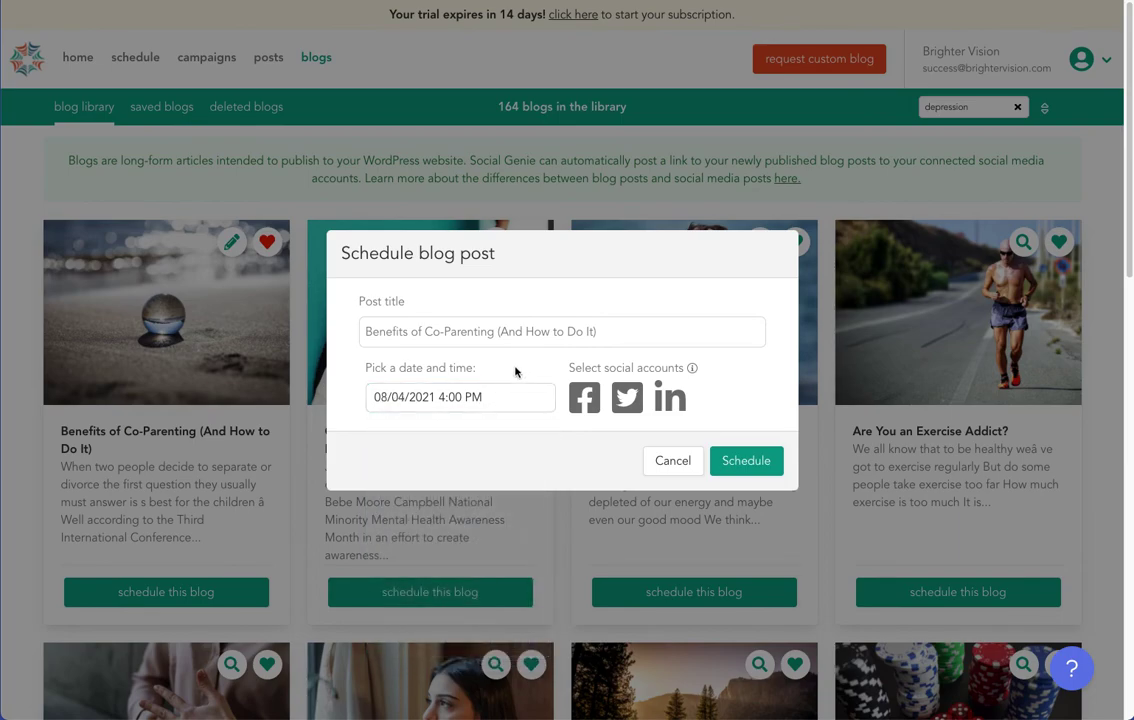
Select Facebook, Twitter and LinkedIn as posting accounts and confirm the schedule.
{"action": "left_click", "coordinate": [582, 400]}
{"action": "left_click", "coordinate": [627, 399]}
{"action": "left_click", "coordinate": [677, 402]}
{"action": "left_click", "coordinate": [750, 461]}
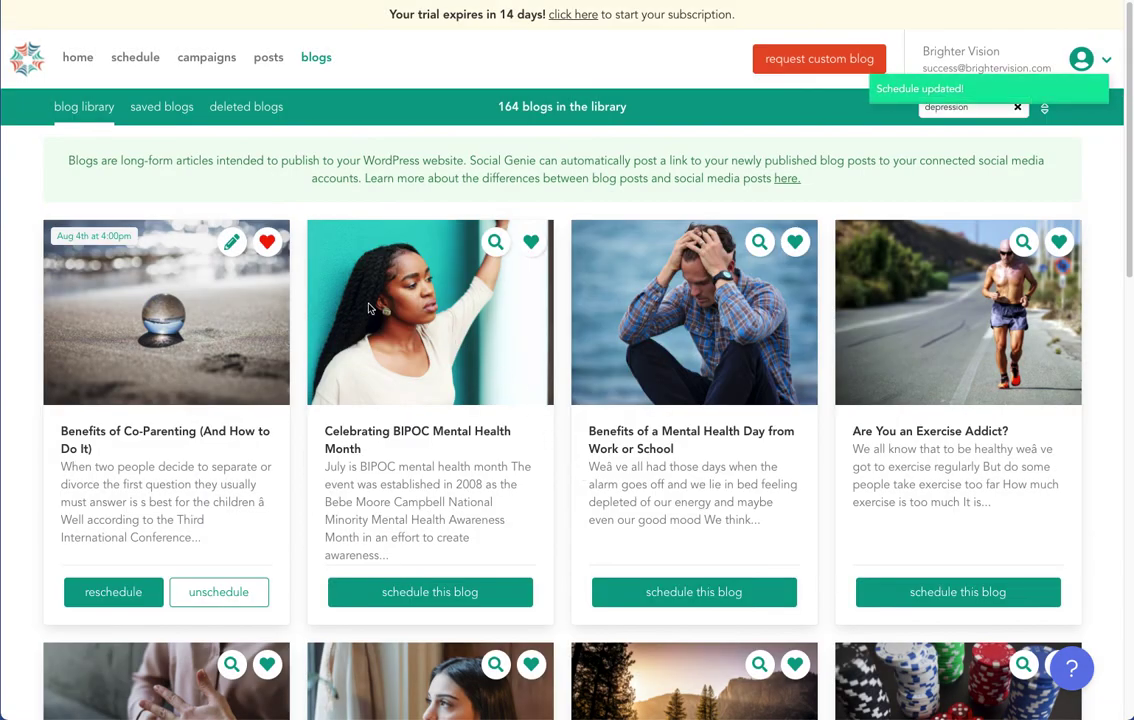
Confirm the blog post sits on the August 2021 calendar at Aug 4, 4:00 PM, then go back to the blogs library.
{"action": "left_click", "coordinate": [130, 61]}
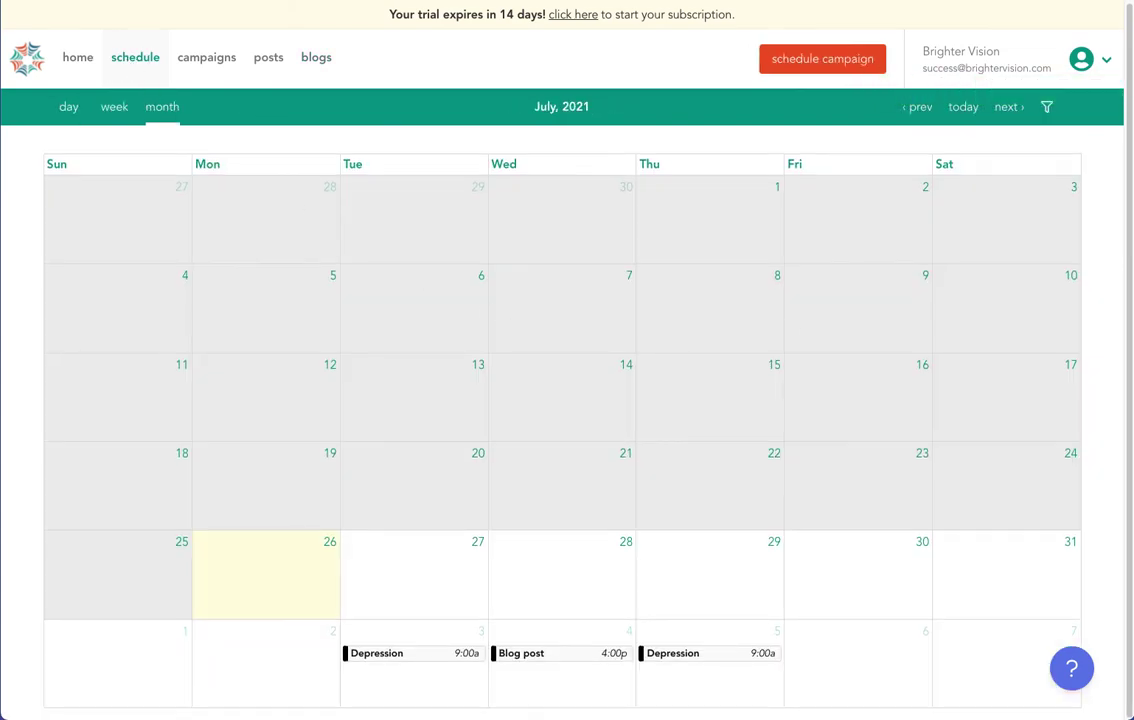
{"action": "left_click", "coordinate": [1012, 108]}
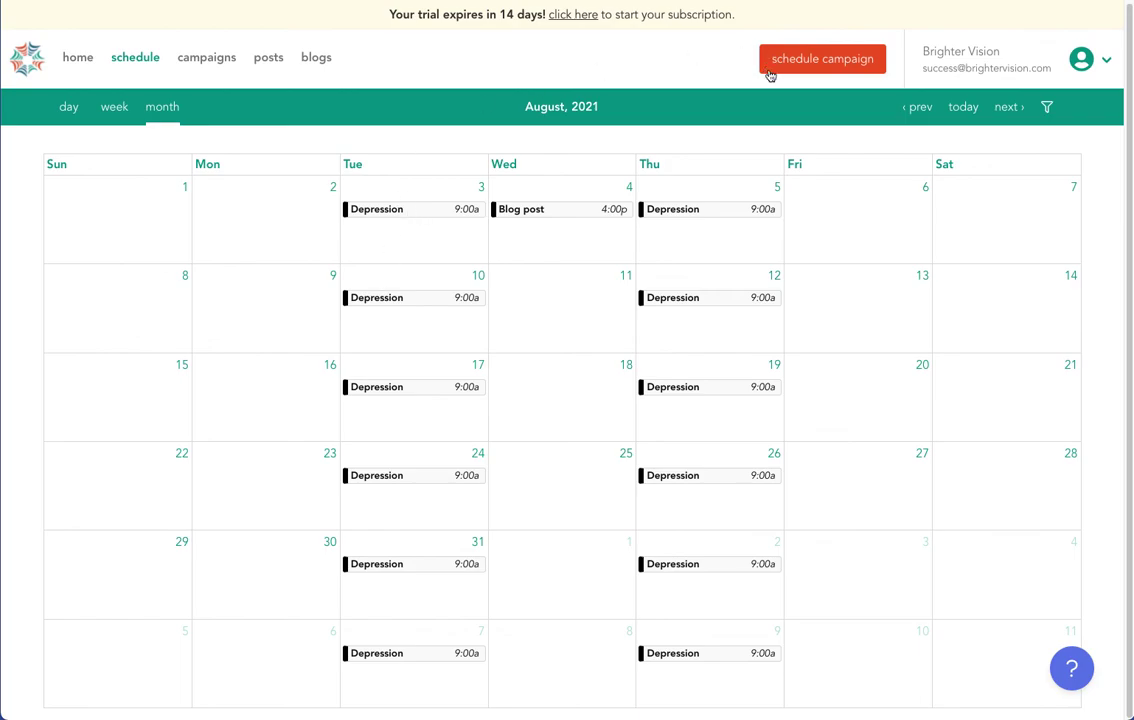
{"action": "left_click", "coordinate": [528, 207]}
{"action": "scroll", "coordinate": [526, 343], "scroll_direction": "down", "scroll_amount": 15}
{"action": "scroll", "coordinate": [700, 220], "scroll_direction": "up", "scroll_amount": 15}
{"action": "left_click", "coordinate": [776, 168]}
{"action": "left_click", "coordinate": [318, 59]}
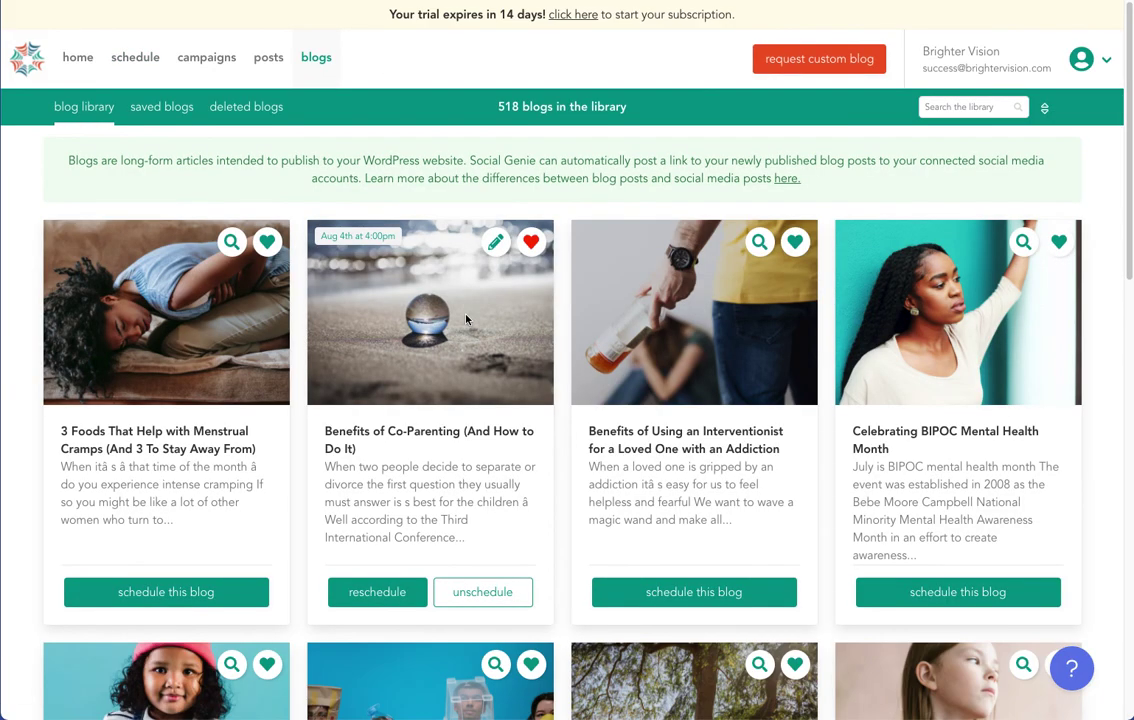